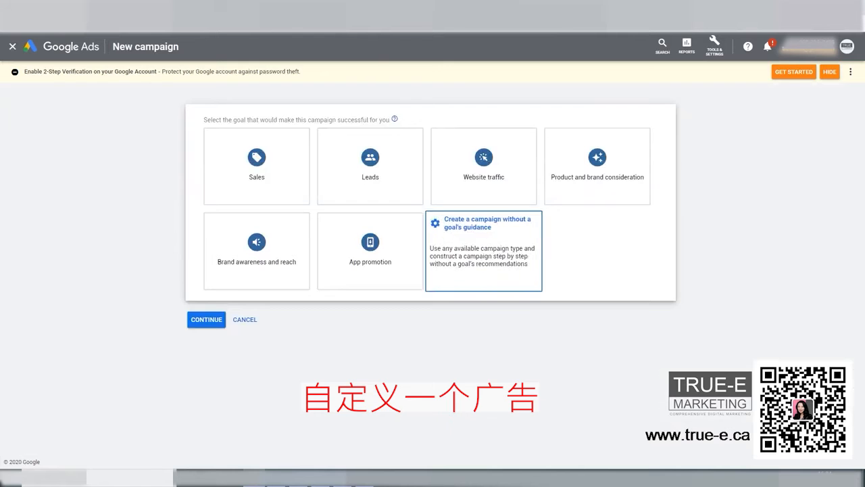
# - Start a video campaign without a goal's guidance, using the Non-skippable in-stream subtype
pyautogui.click(484, 250)
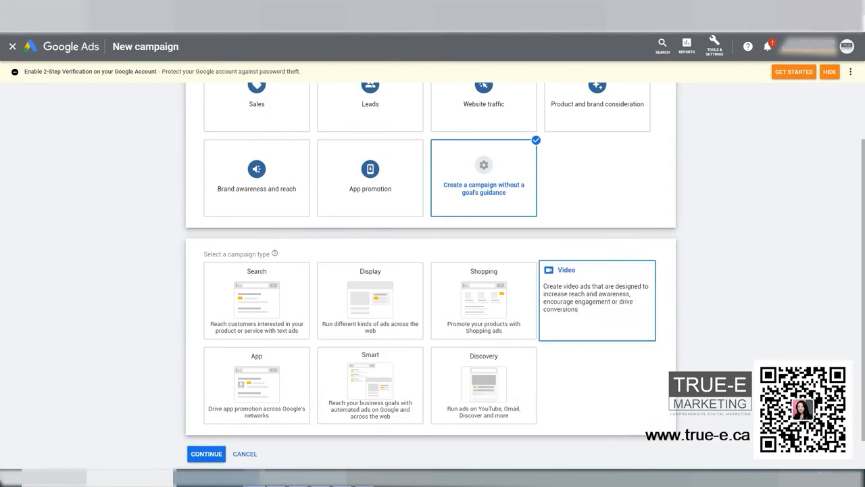
pyautogui.click(597, 300)
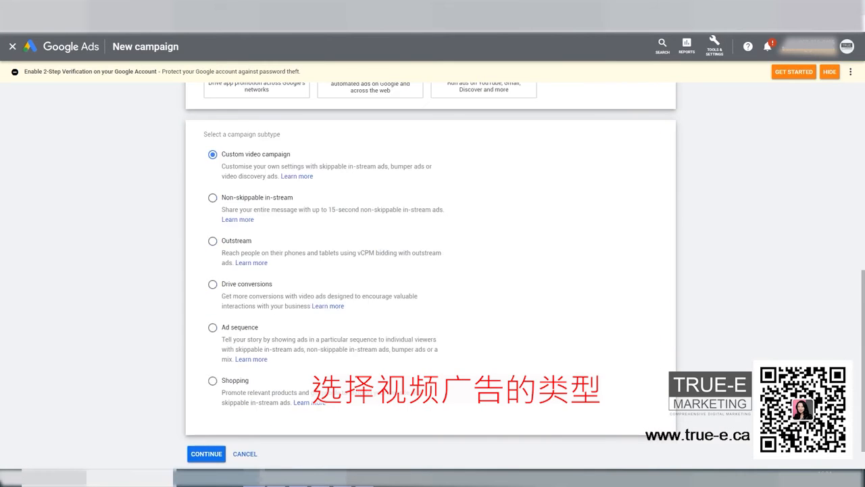
pyautogui.click(213, 198)
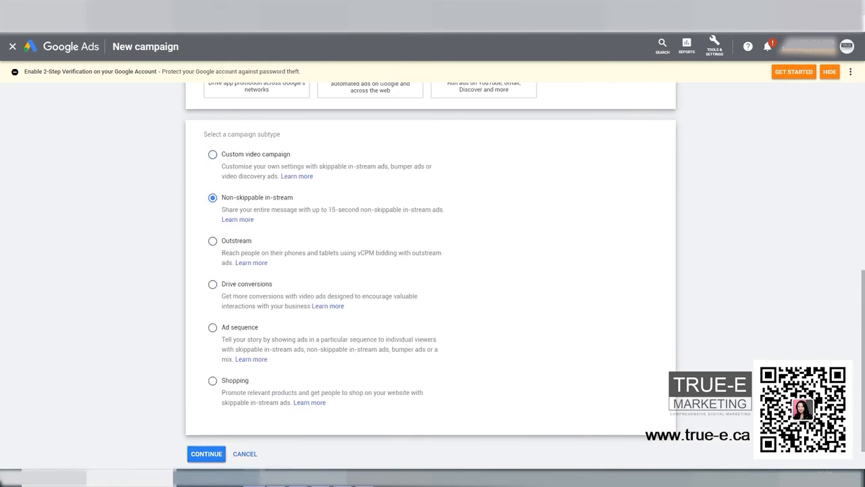
pyautogui.click(206, 453)
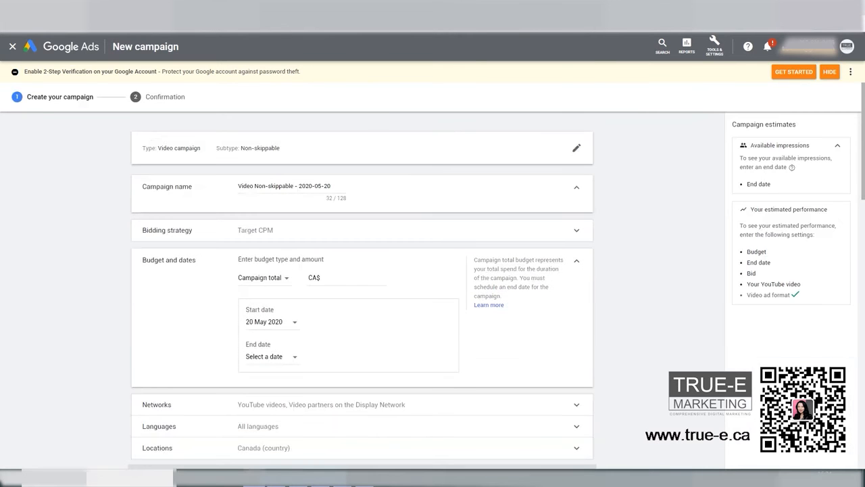
# - Name the campaign True-E Demo Video and expand its bidding strategy settings
pyautogui.tripleClick(291, 186)
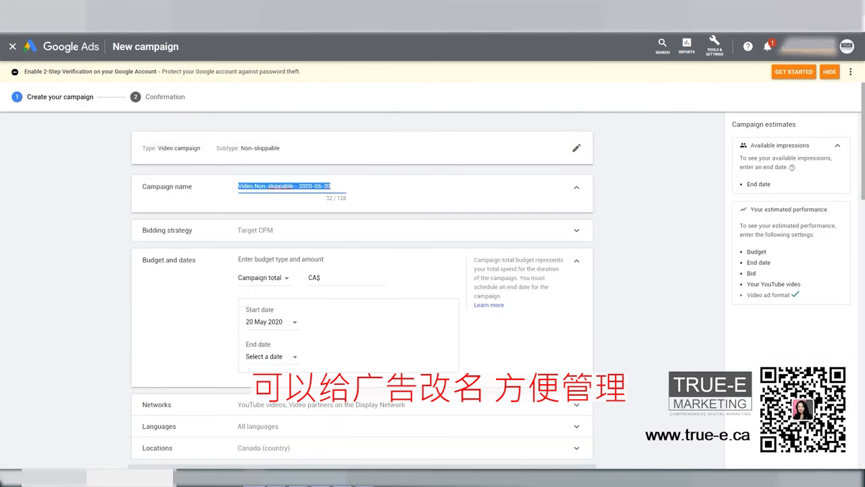
pyautogui.write('Tr')
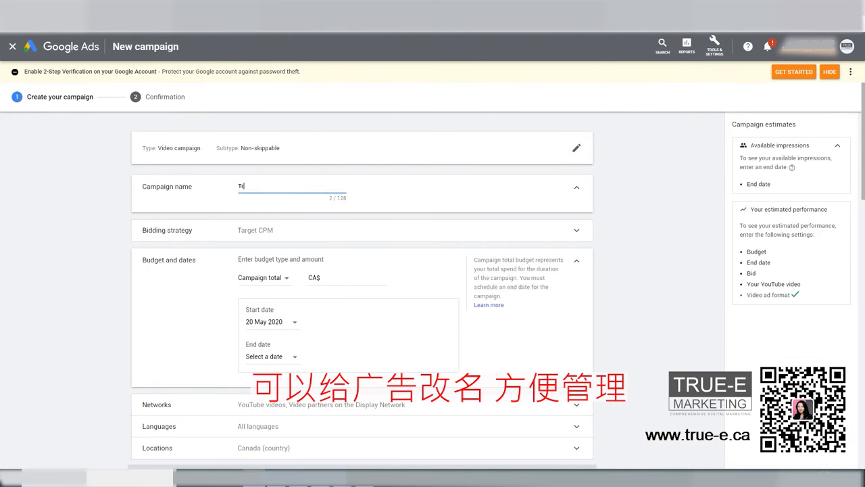
pyautogui.write('ue-E D')
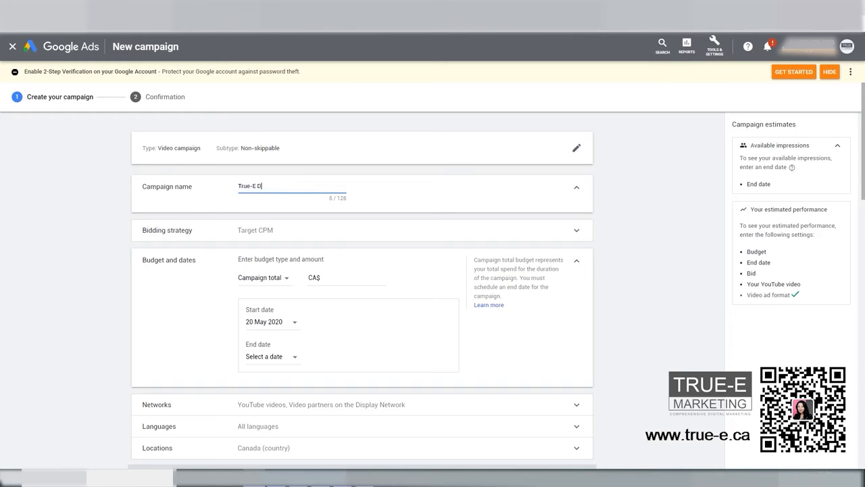
pyautogui.write('emo Video')
pyautogui.scroll(-1, 362, 291)
pyautogui.click(576, 186)
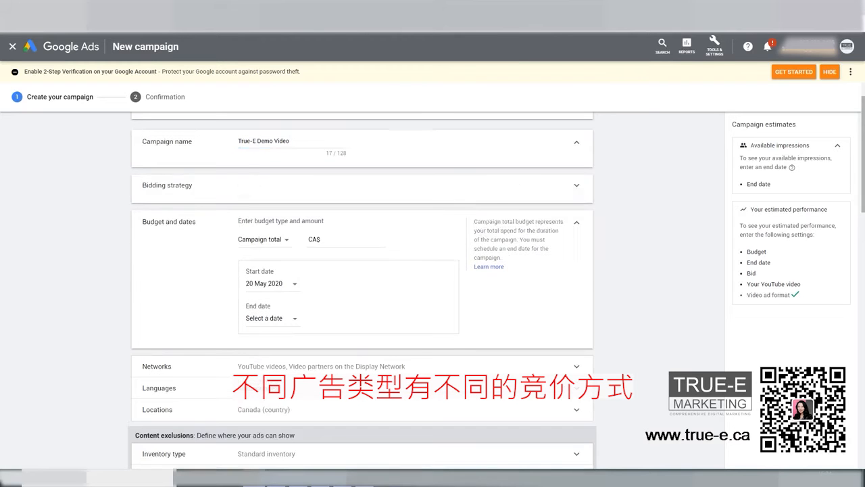
# - Try a daily budget of CA$10.00 and a campaign total budget of CA$30.00
pyautogui.scroll(-2, 362, 290)
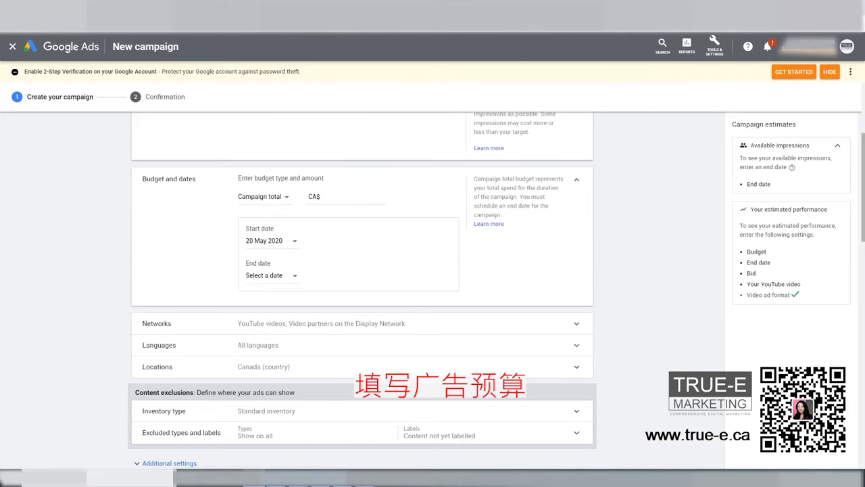
pyautogui.click(264, 196)
pyautogui.click(259, 207)
pyautogui.click(346, 197)
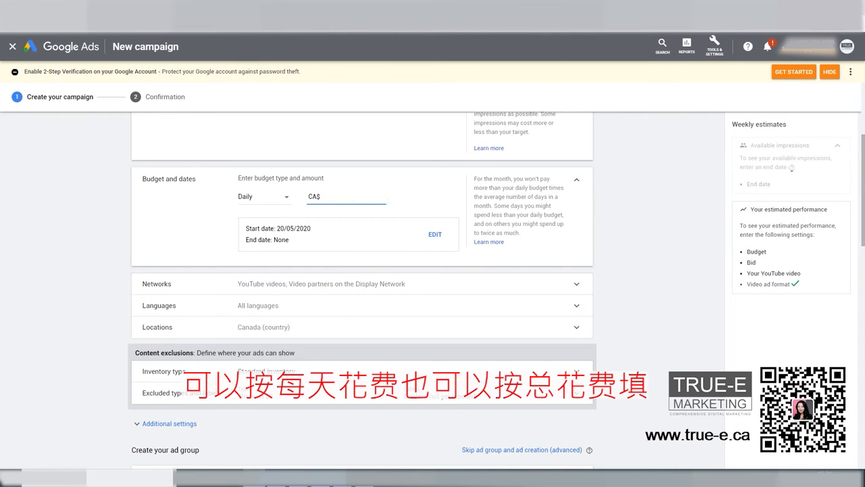
pyautogui.write('10.00')
pyautogui.click(264, 196)
pyautogui.click(264, 220)
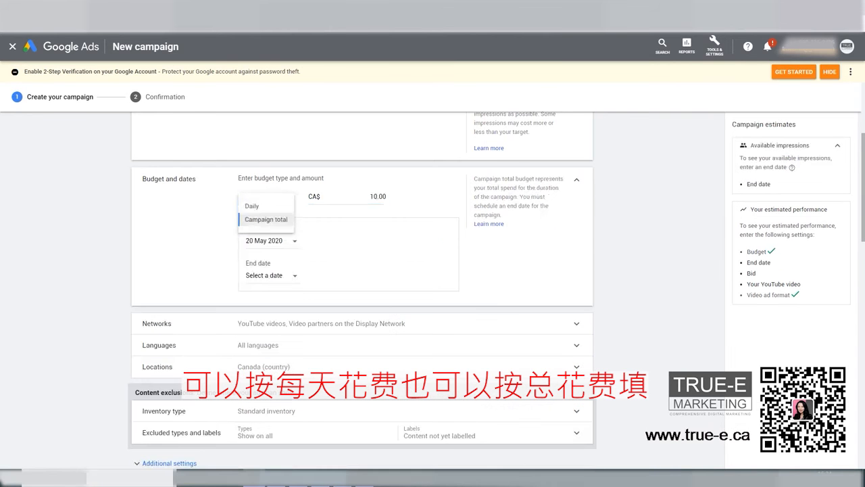
pyautogui.write('30.00')
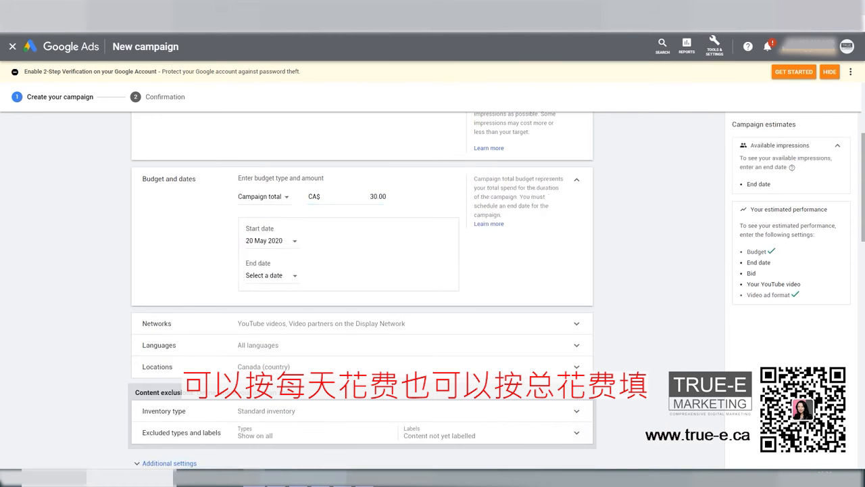
# - Set the campaign budget to the Daily type with an amount of CA$10.00
pyautogui.click(264, 197)
pyautogui.click(243, 205)
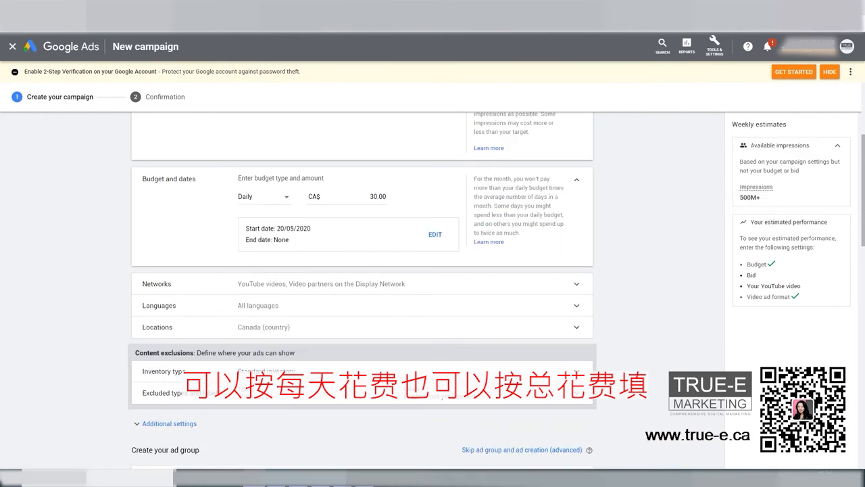
pyautogui.click(370, 197)
pyautogui.moveTo(370, 197); pyautogui.dragTo(387, 197)
pyautogui.write('10.00')
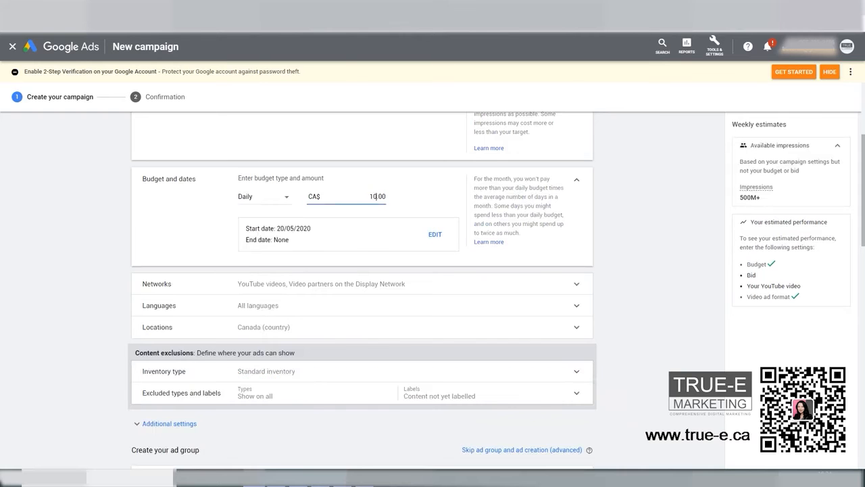
# - Edit the campaign dates and set the end date to 22 May 2020
pyautogui.click(434, 234)
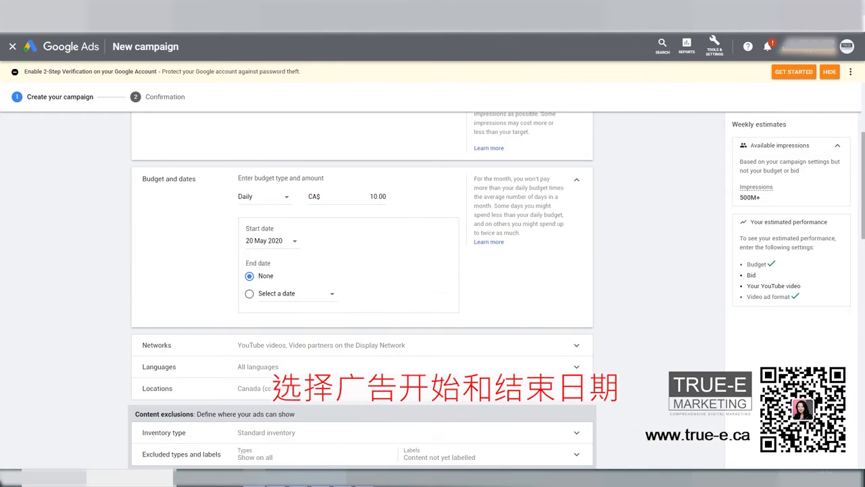
pyautogui.click(296, 294)
pyautogui.scroll(-1, 296, 293)
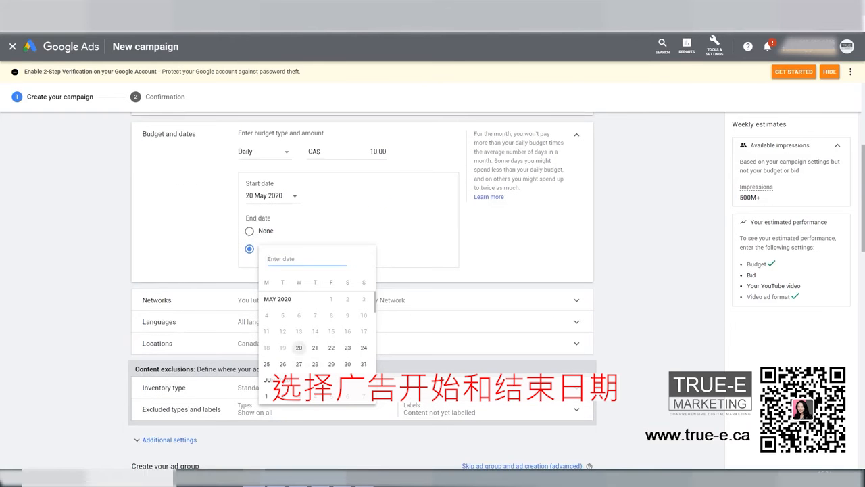
pyautogui.click(331, 347)
# - Remove Video partners on the Display Network from the campaign's networks
pyautogui.scroll(-2, 363, 290)
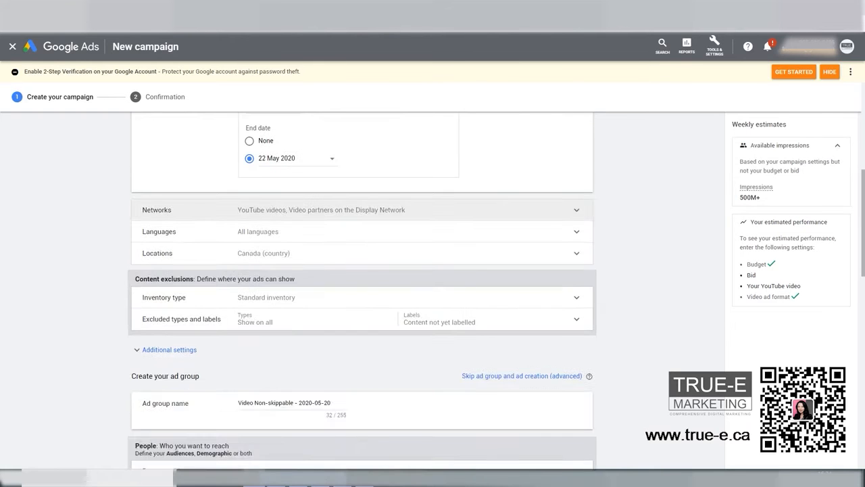
pyautogui.click(362, 210)
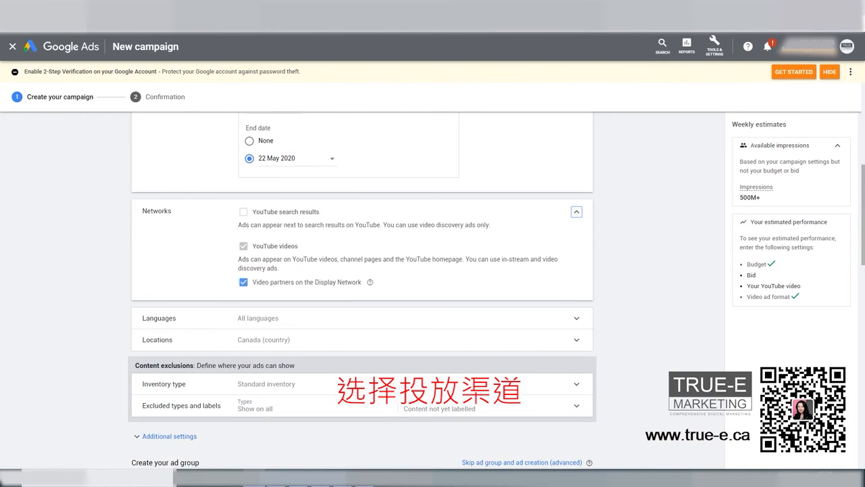
pyautogui.click(243, 282)
# - Add Chinese (simplified) as the campaign's target language
pyautogui.scroll(-1, 243, 282)
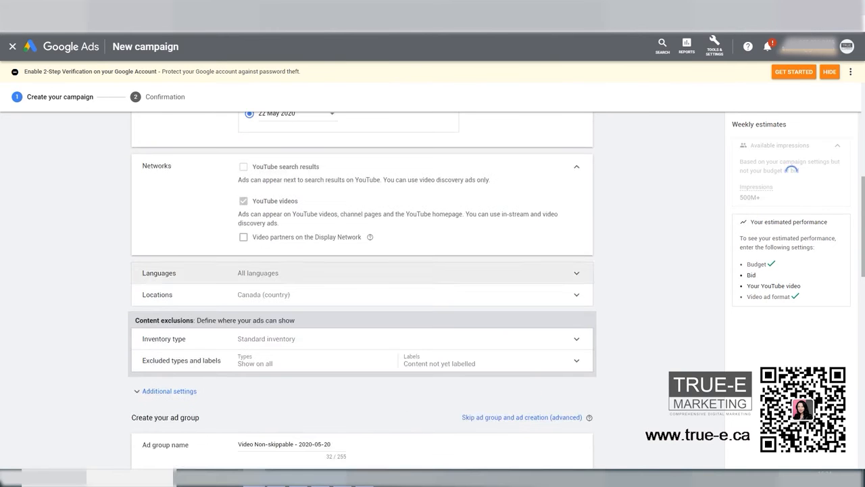
pyautogui.click(271, 273)
pyautogui.scroll(-2, 278, 284)
pyautogui.click(284, 219)
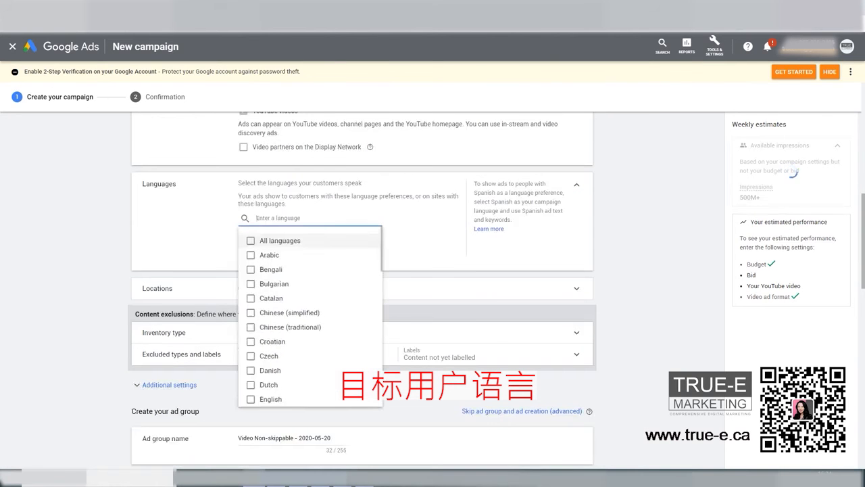
pyautogui.write('chine')
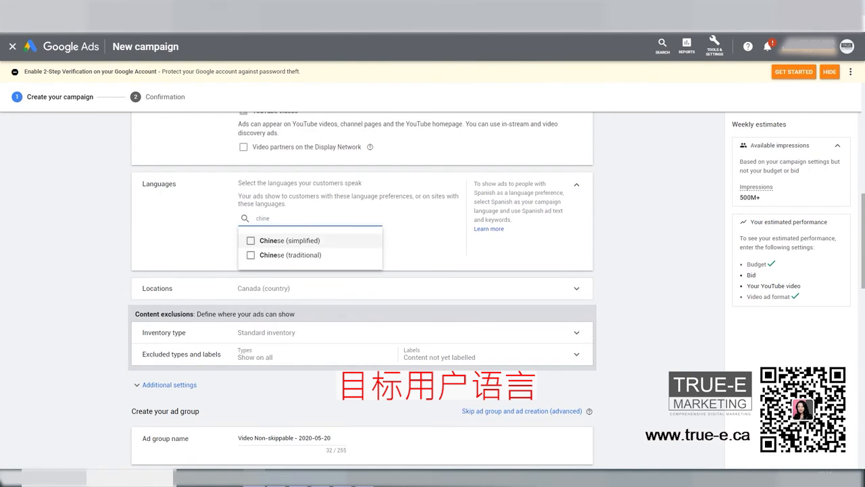
pyautogui.click(251, 241)
pyautogui.click(421, 242)
# - Restrict the targeted locations to the province of Ontario, Canada, instead of the whole country
pyautogui.scroll(-1, 412, 243)
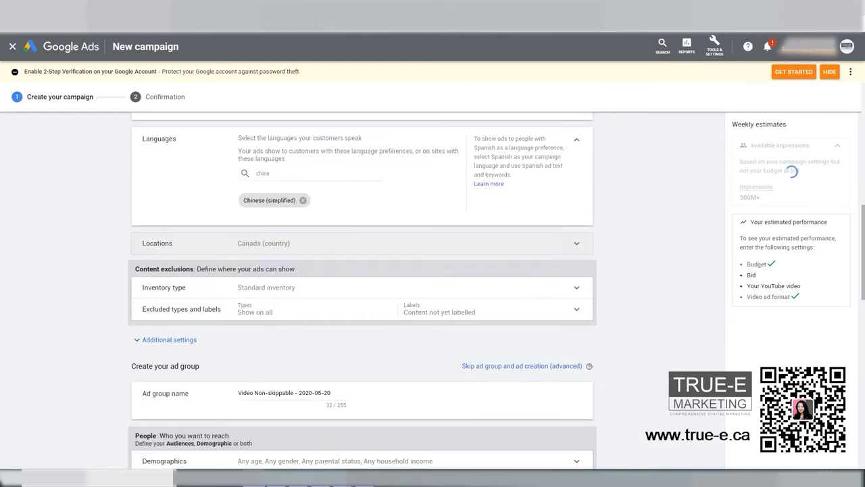
pyautogui.click(405, 243)
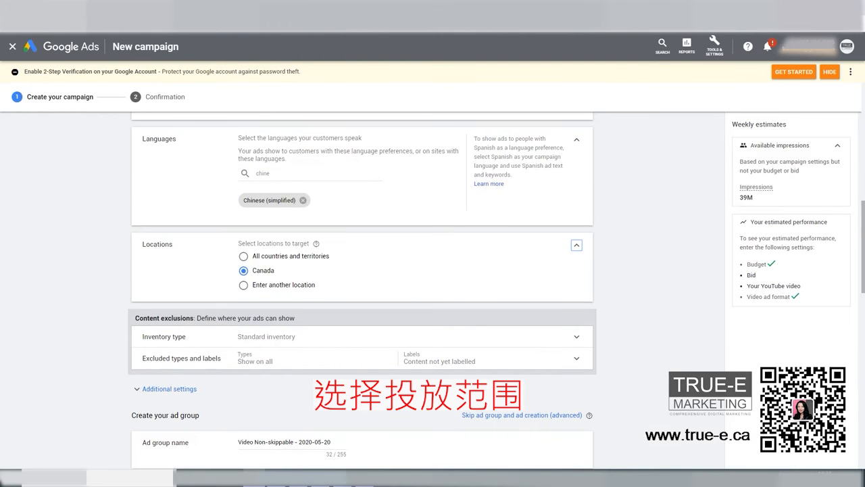
pyautogui.click(244, 286)
pyautogui.click(315, 307)
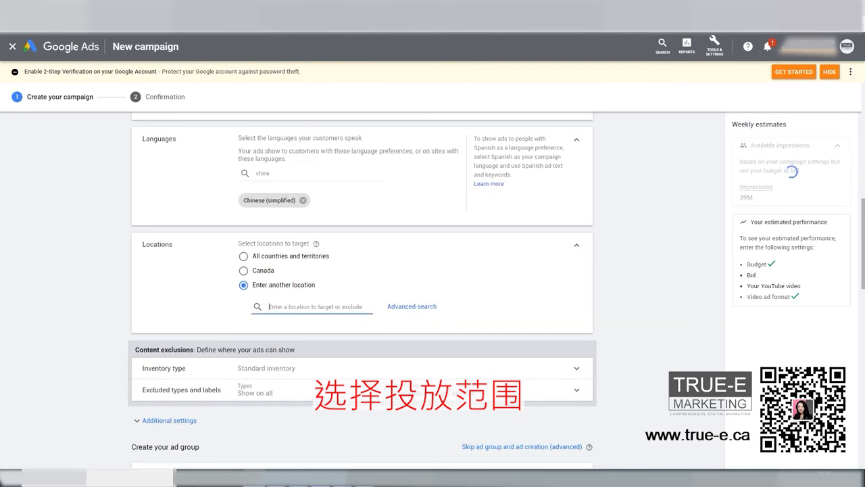
pyautogui.write('ontario')
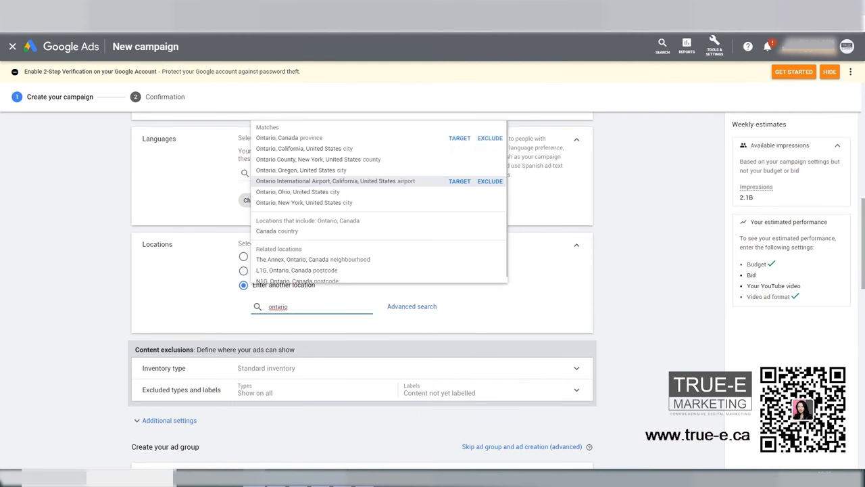
pyautogui.click(460, 138)
# - Try the Expanded and Limited inventory types for the content exclusions and return to Standard inventory
pyautogui.scroll(-2, 459, 291)
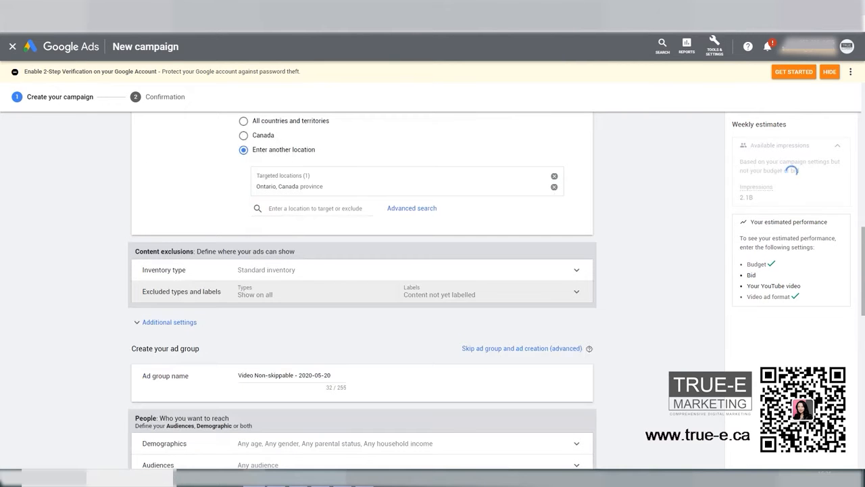
pyautogui.click(365, 270)
pyautogui.click(290, 372)
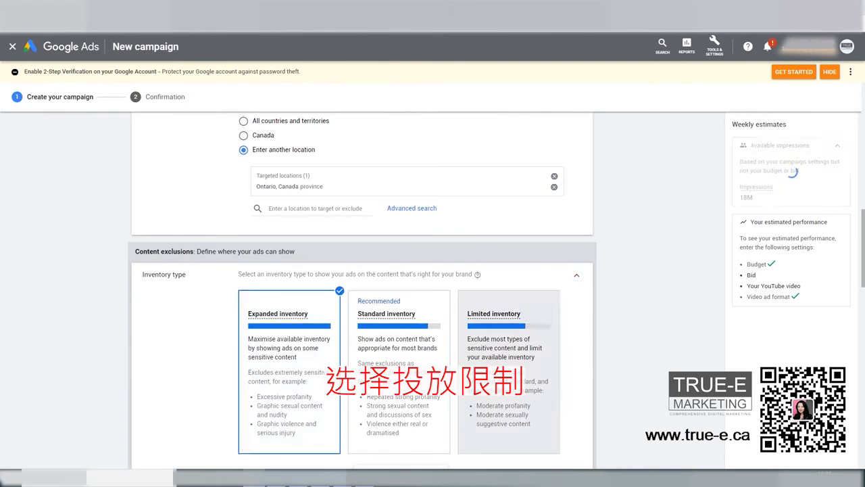
pyautogui.click(509, 372)
pyautogui.click(399, 371)
pyautogui.scroll(-5, 398, 372)
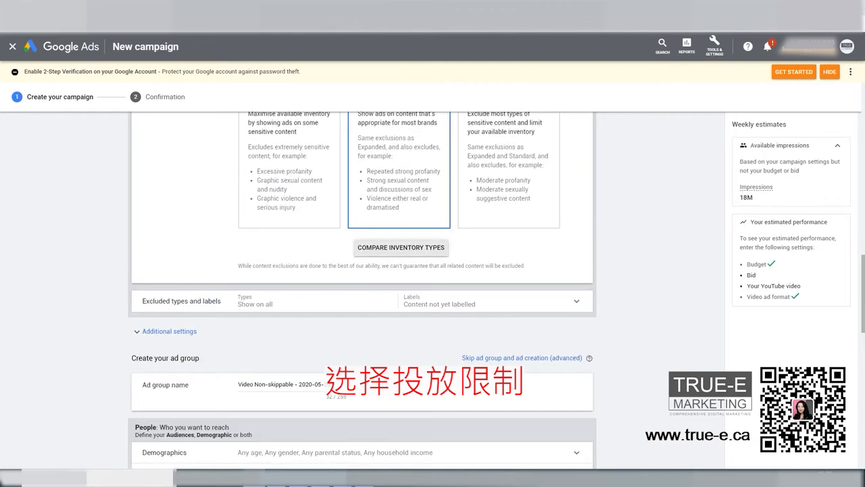
# - Exclude live streaming videos and content labelled DL-MA: Mature audiences, leaving embedded YouTube videos allowed
pyautogui.click(405, 301)
pyautogui.scroll(-1, 406, 304)
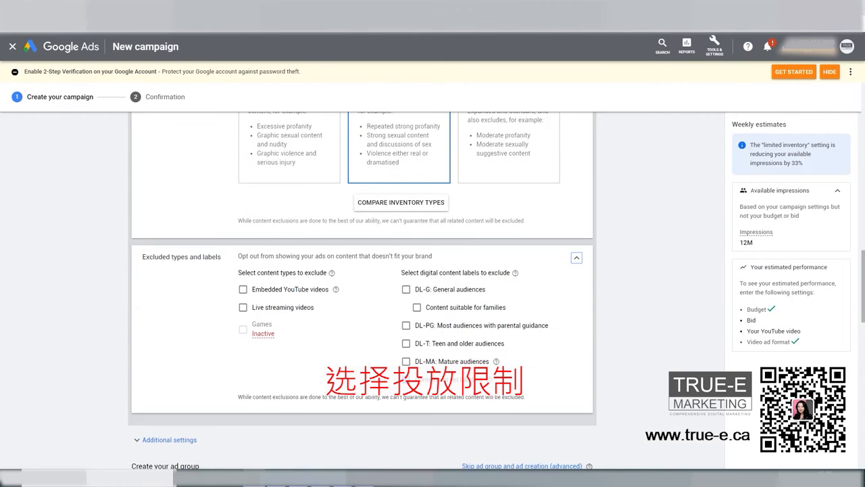
pyautogui.click(243, 290)
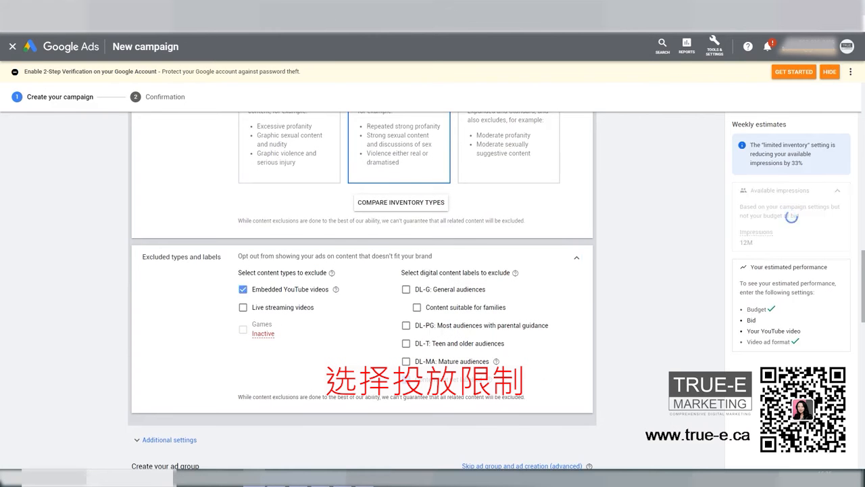
pyautogui.click(244, 307)
pyautogui.click(243, 289)
pyautogui.click(407, 362)
# - In the additional settings, set specific device targeting for computers, mobile phones and tablets, leaving out TV screens
pyautogui.scroll(-3, 796, 215)
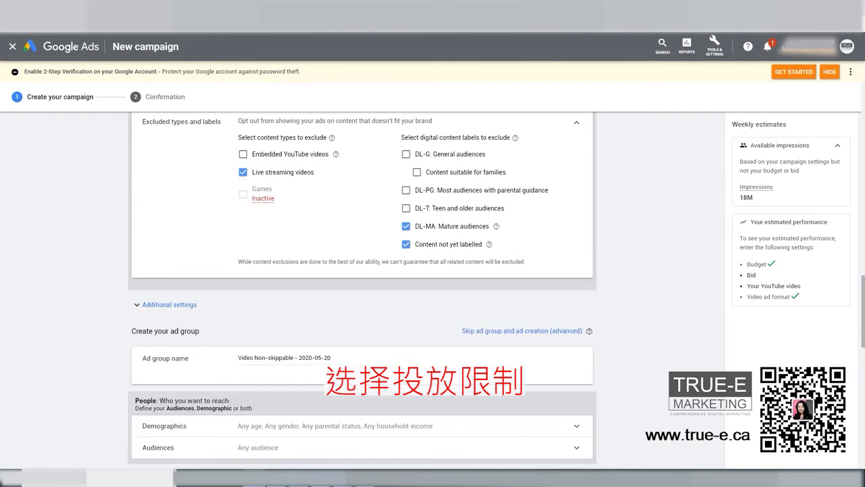
pyautogui.click(168, 305)
pyautogui.scroll(-2, 203, 290)
pyautogui.click(263, 237)
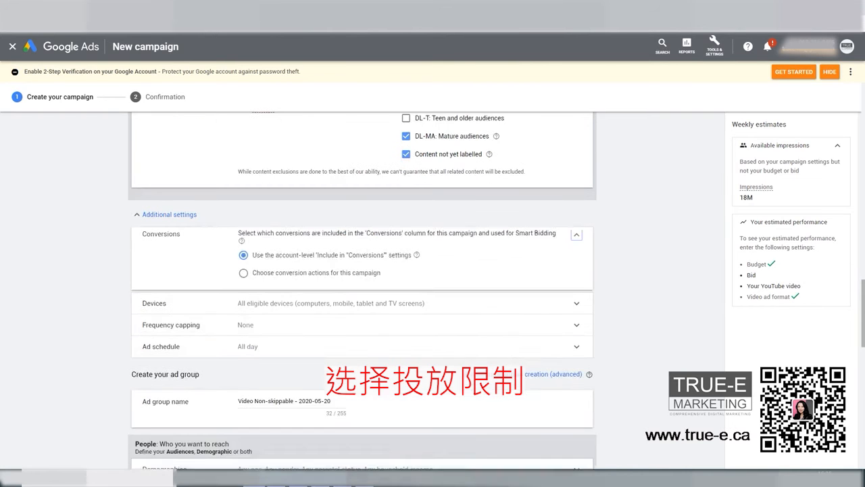
pyautogui.click(331, 314)
pyautogui.scroll(-1, 332, 314)
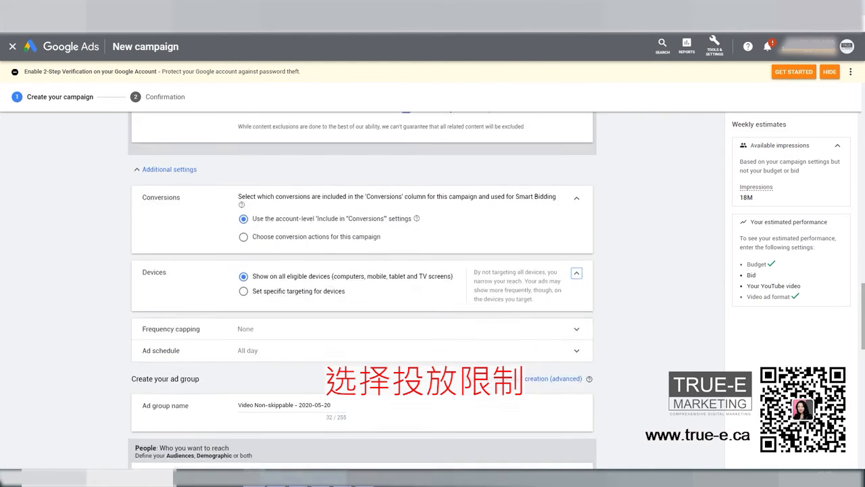
pyautogui.scroll(-1, 243, 270)
pyautogui.click(243, 246)
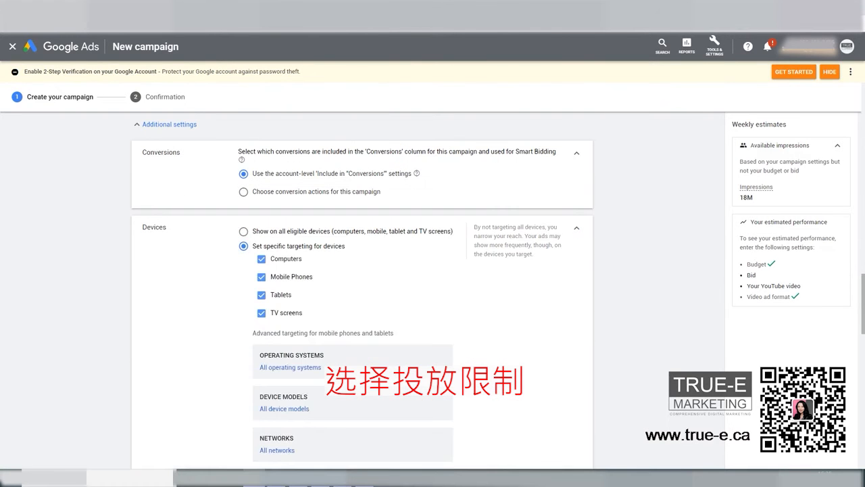
pyautogui.click(262, 313)
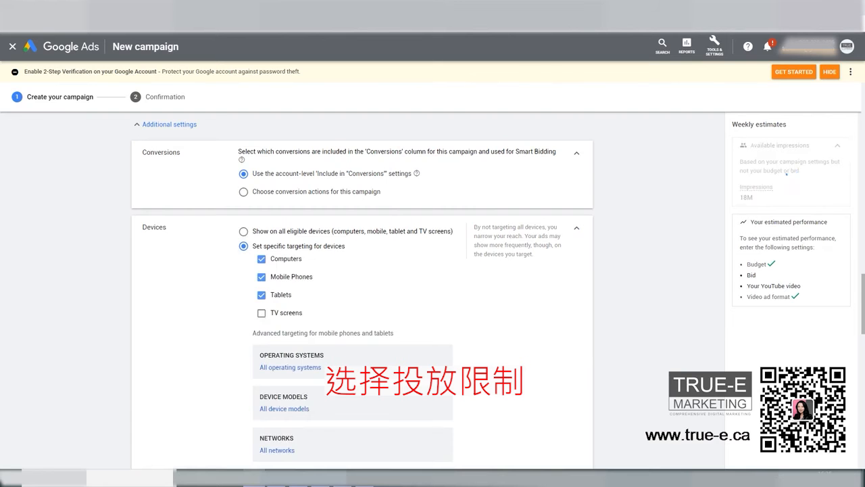
# - Turn on frequency capping for the campaign and limit impressions to 2 per day for each user
pyautogui.scroll(-3, 351, 311)
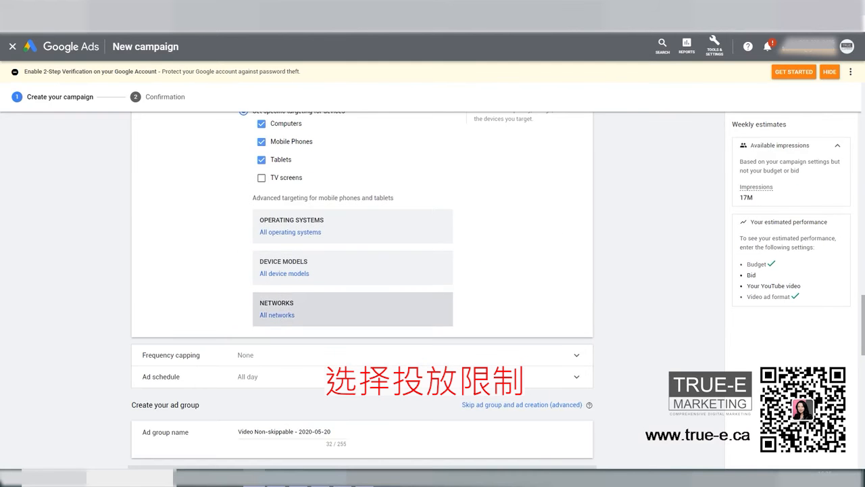
pyautogui.click(245, 354)
pyautogui.scroll(-2, 270, 338)
pyautogui.click(247, 285)
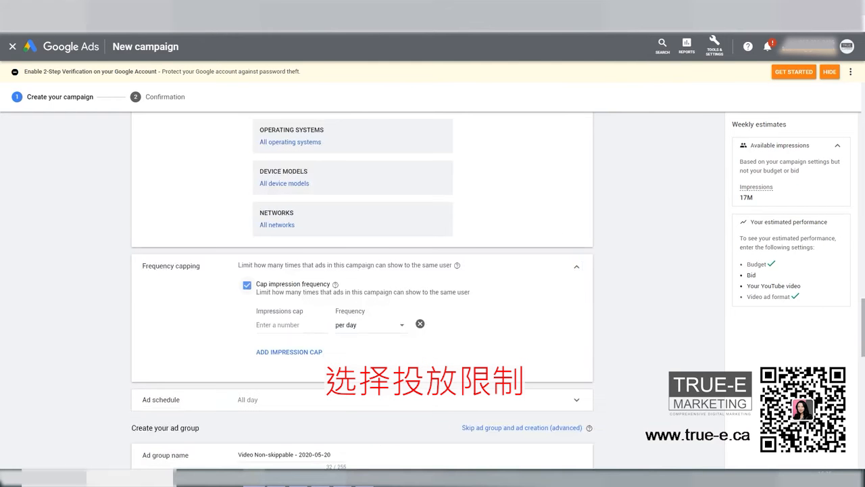
pyautogui.write('2')
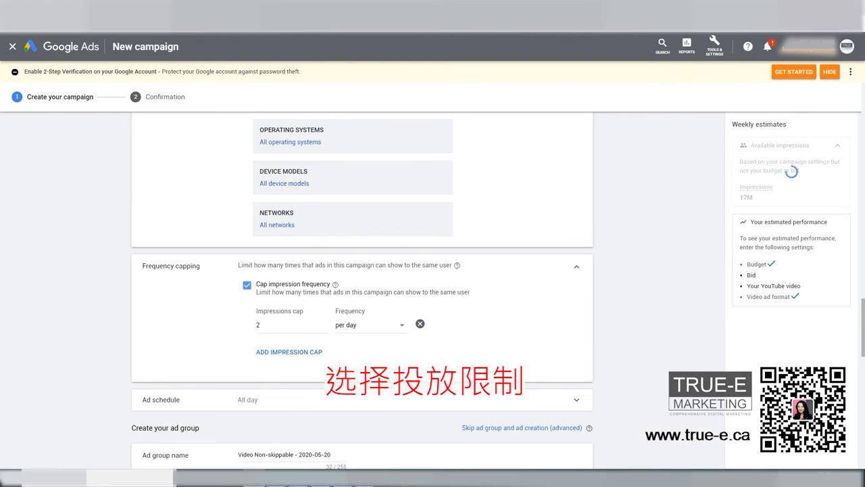
# - Add a second impression cap of 10 per week to the frequency capping
pyautogui.scroll(-2, 362, 291)
pyautogui.click(289, 262)
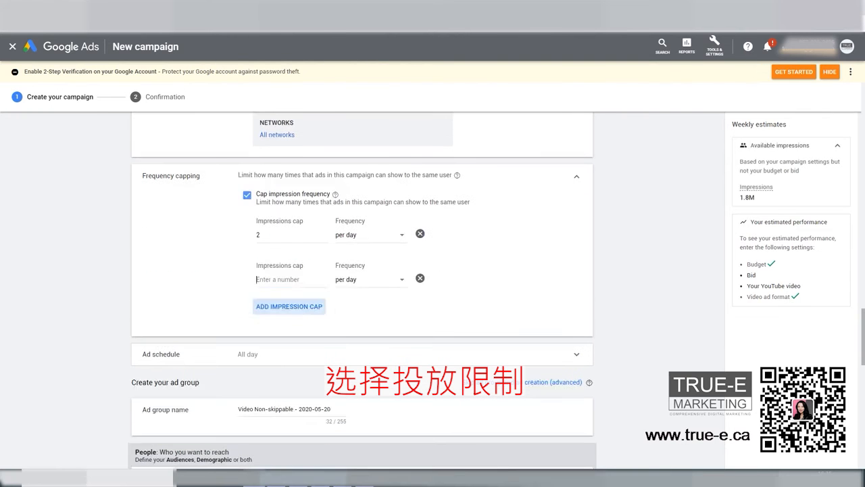
pyautogui.click(370, 279)
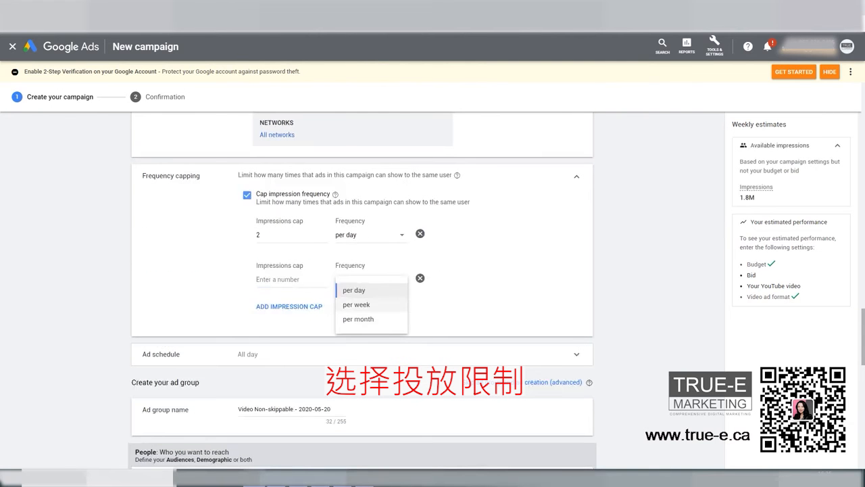
pyautogui.click(348, 303)
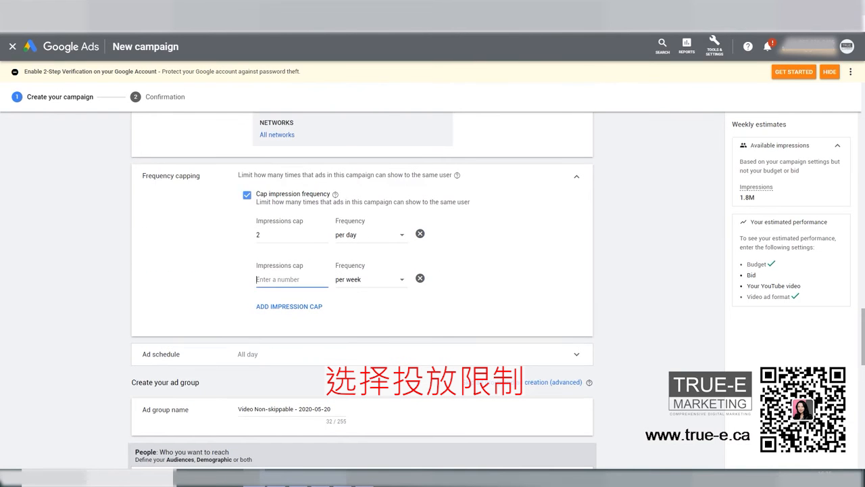
pyautogui.write('10')
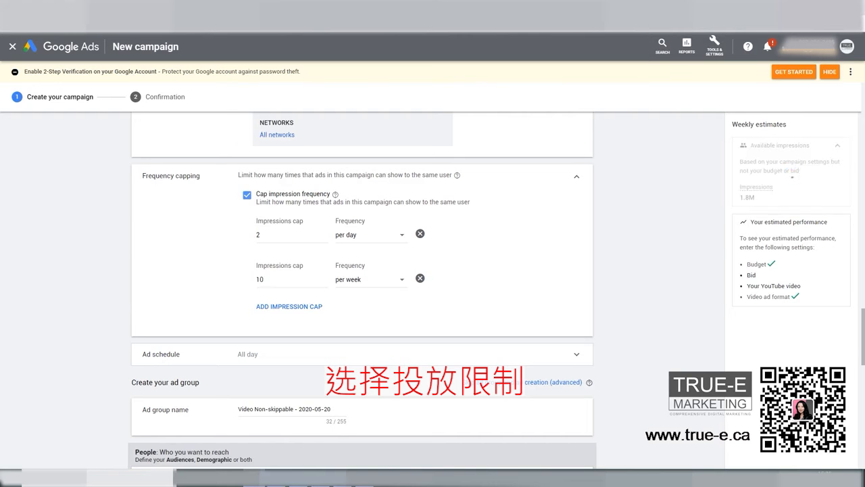
# - Set the ad schedule to all days with a start time of 12:00
pyautogui.scroll(-1, 361, 290)
pyautogui.click(361, 309)
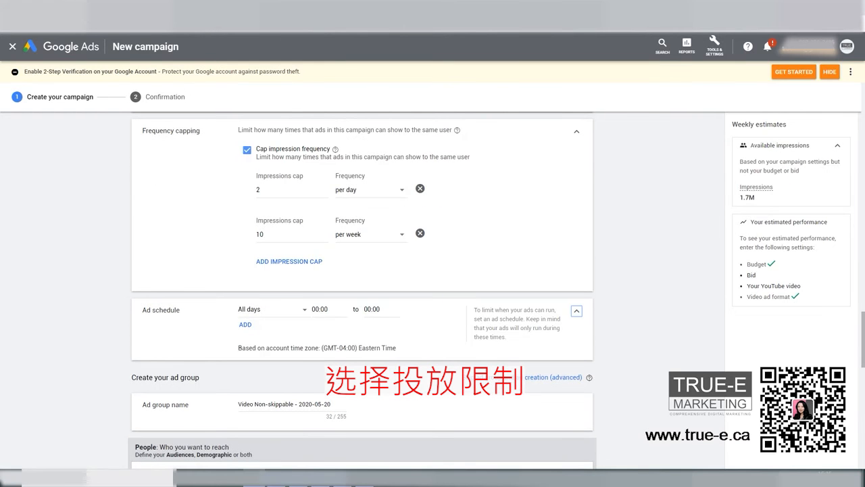
pyautogui.click(270, 309)
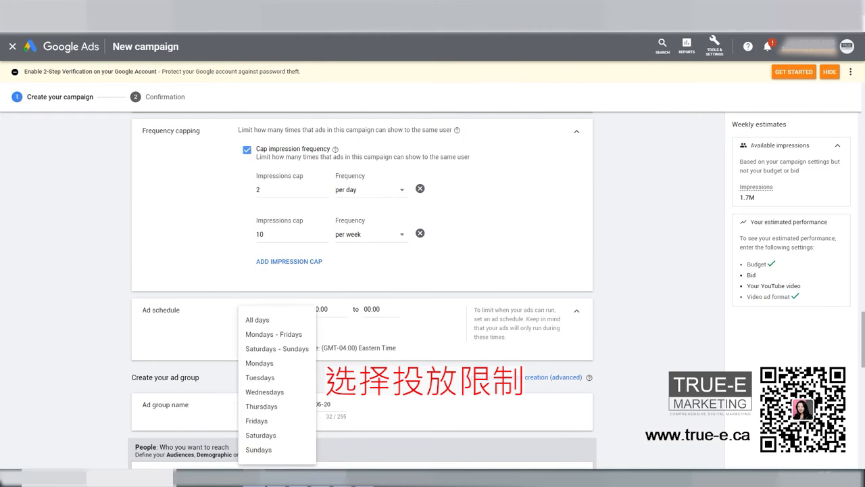
pyautogui.click(257, 320)
pyautogui.click(328, 309)
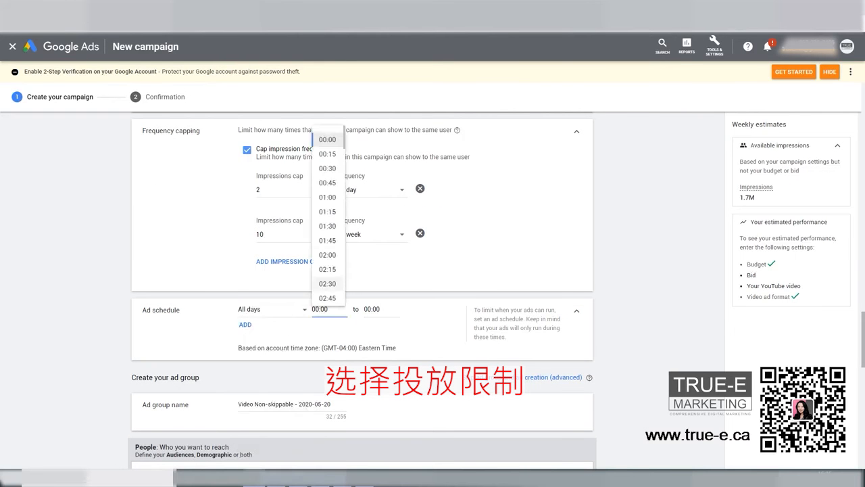
pyautogui.scroll(-5, 327, 223)
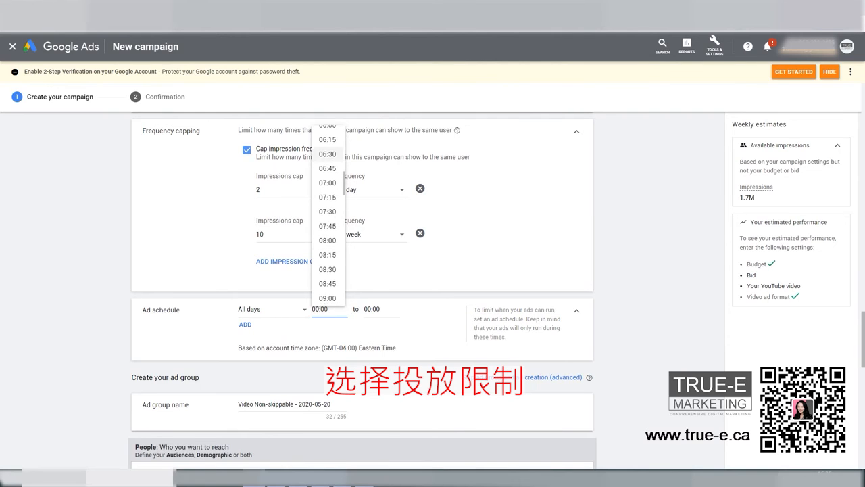
pyautogui.scroll(-4, 327, 223)
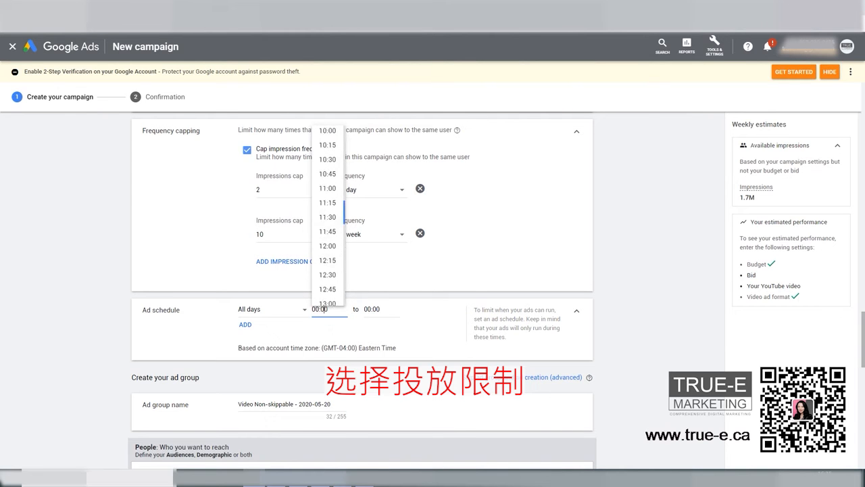
pyautogui.scroll(-1, 327, 223)
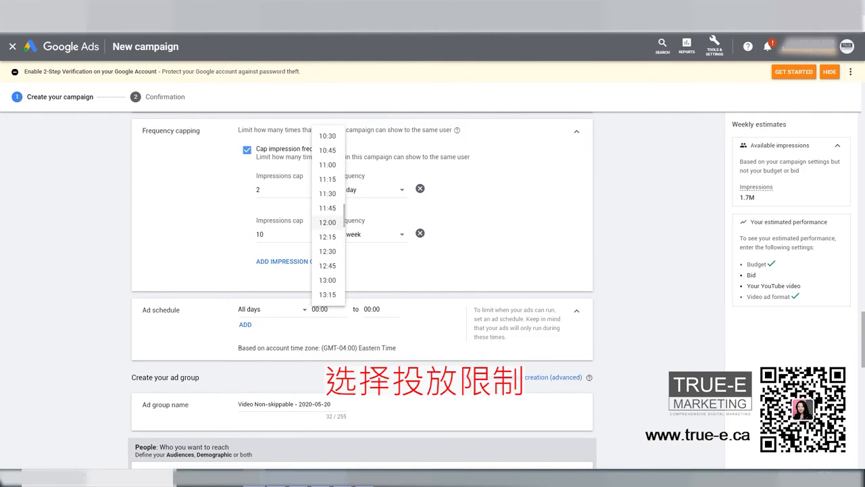
pyautogui.click(327, 222)
# - Look through the ad schedule's end times and choose 00:00
pyautogui.click(373, 309)
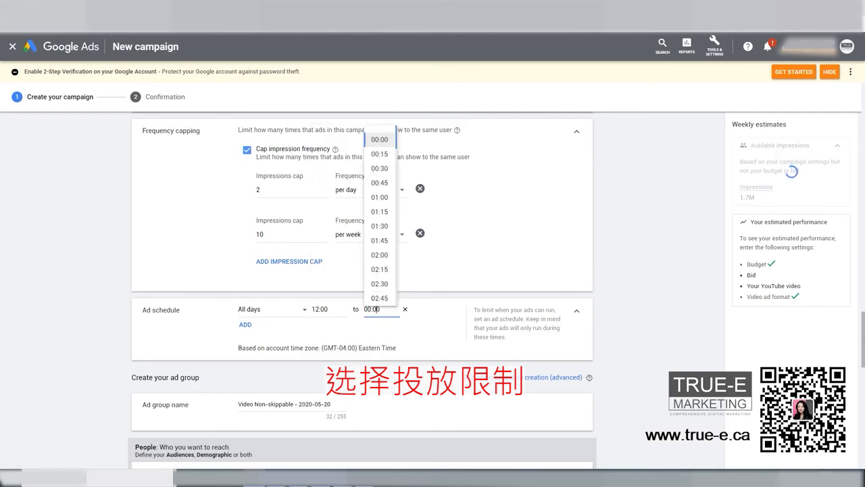
pyautogui.scroll(-10, 374, 301)
pyautogui.scroll(-5, 379, 216)
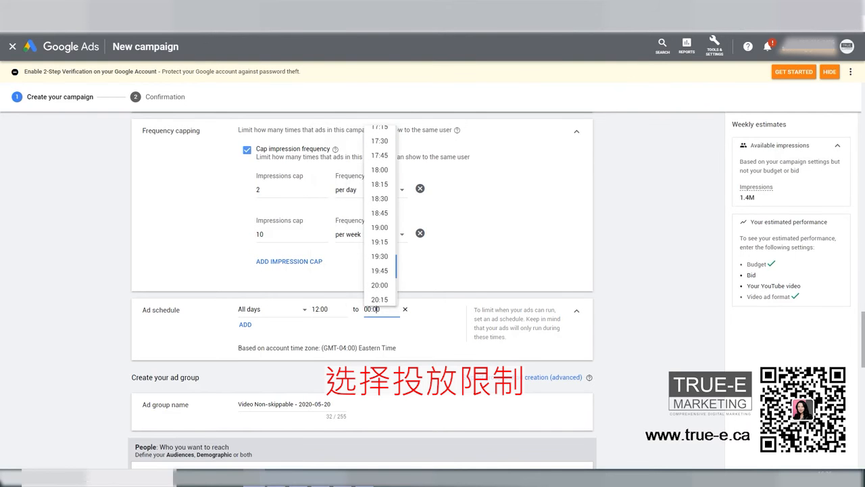
pyautogui.scroll(14, 380, 216)
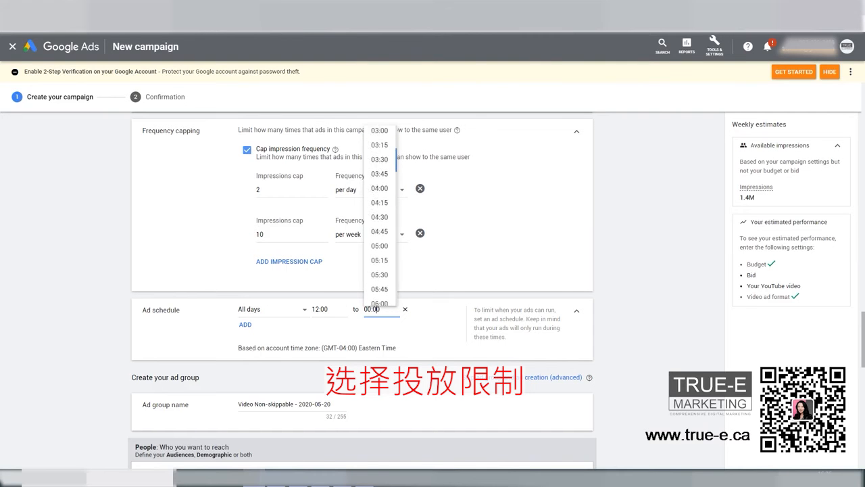
pyautogui.click(379, 139)
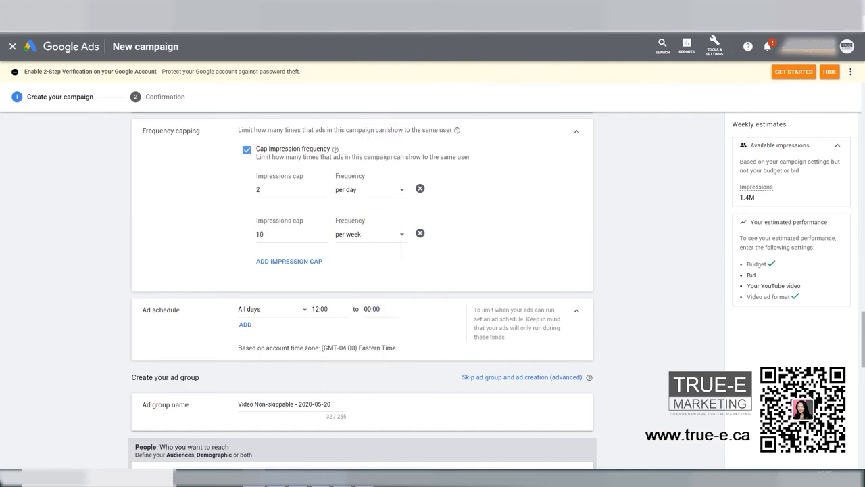
# - Rename the ad group as True-E Demo Ad Group
pyautogui.scroll(-2, 379, 270)
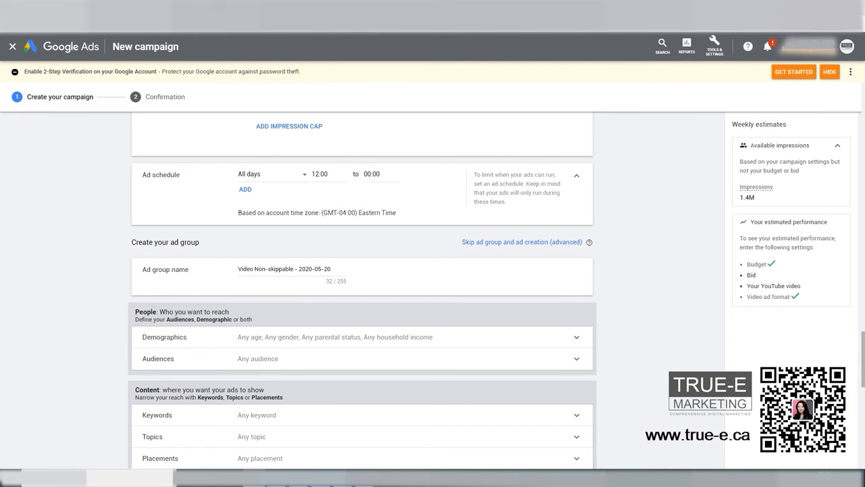
pyautogui.scroll(-1, 362, 284)
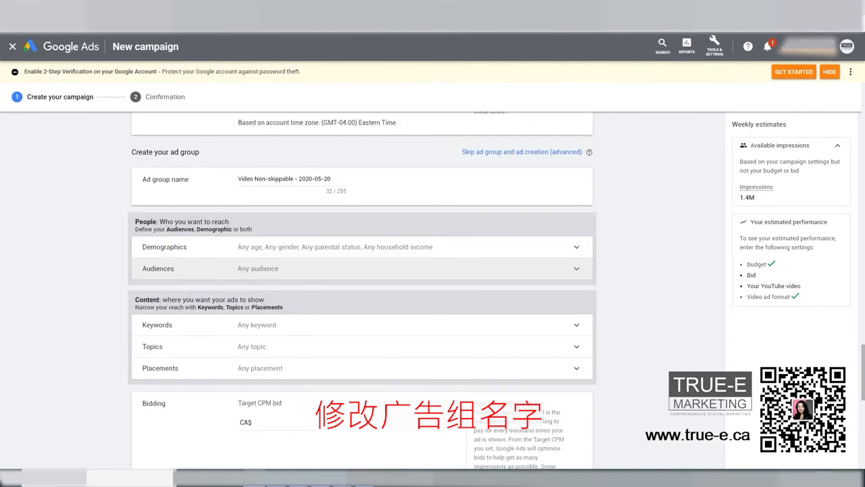
pyautogui.click(241, 179)
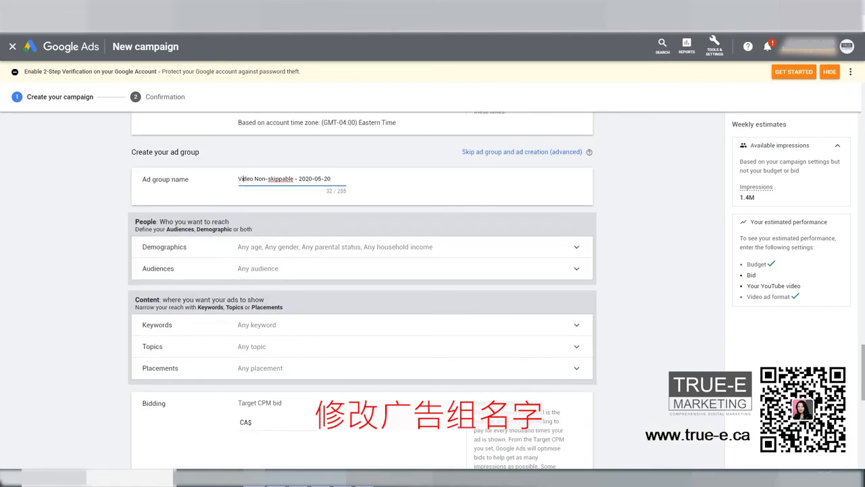
pyautogui.hotkey('ctrl', 'a')
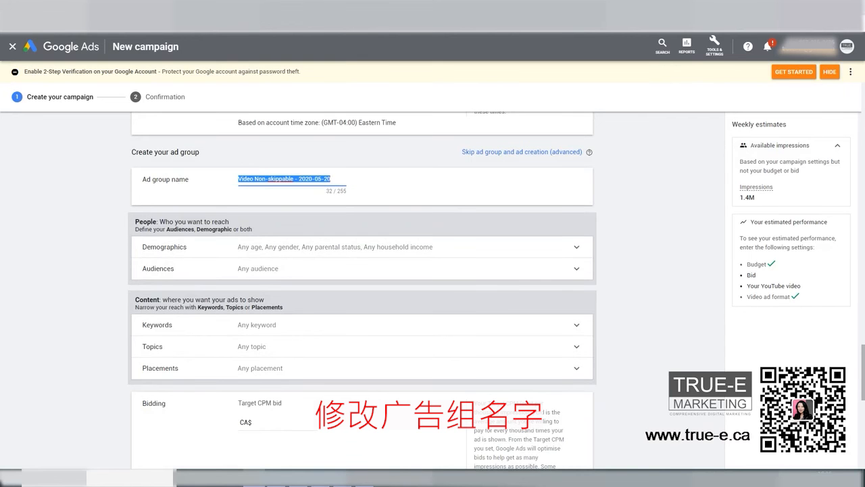
pyautogui.write('True-E D')
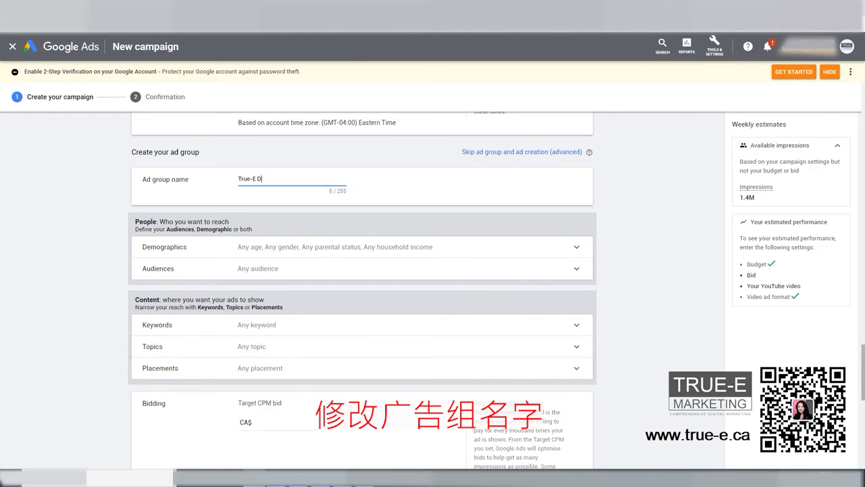
pyautogui.write('emo Ad Group')
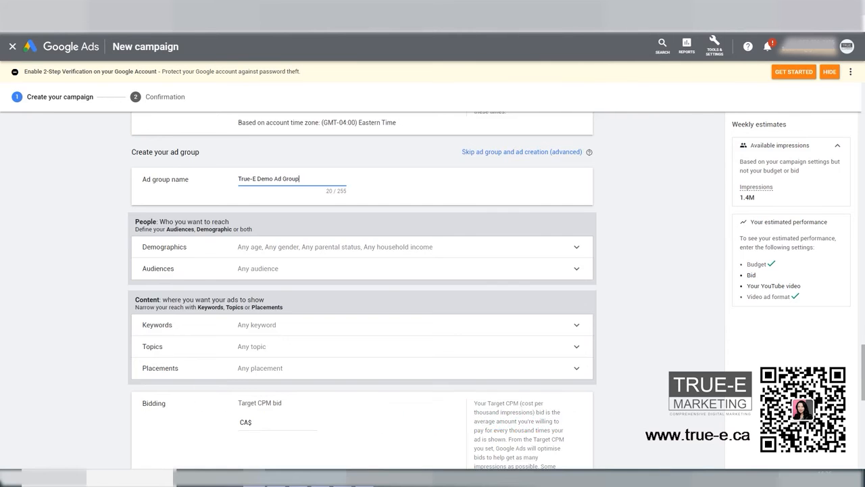
# - Exclude the 18 - 24 and 65+ age groups from the ad group's demographic targeting
pyautogui.scroll(-1, 362, 291)
pyautogui.click(335, 201)
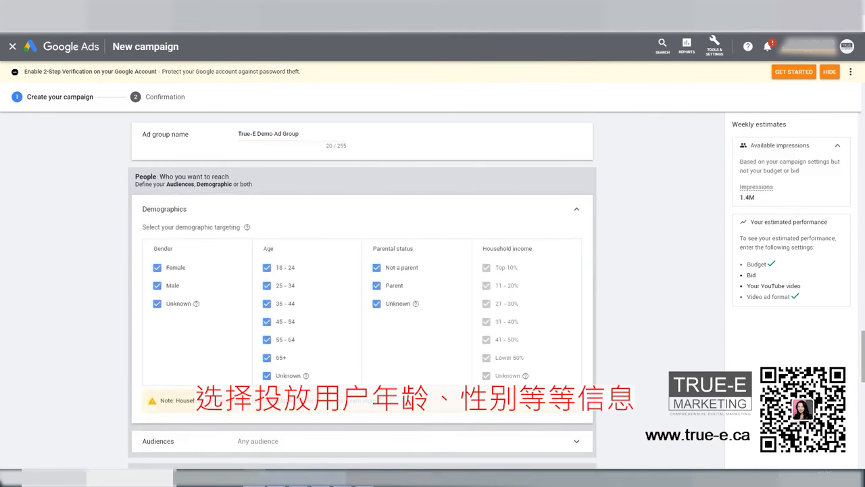
pyautogui.click(266, 267)
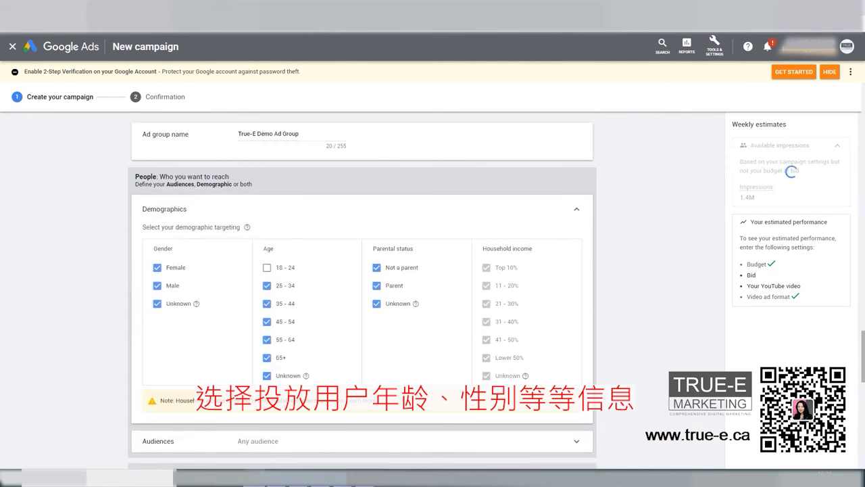
pyautogui.click(267, 358)
pyautogui.scroll(-1, 270, 365)
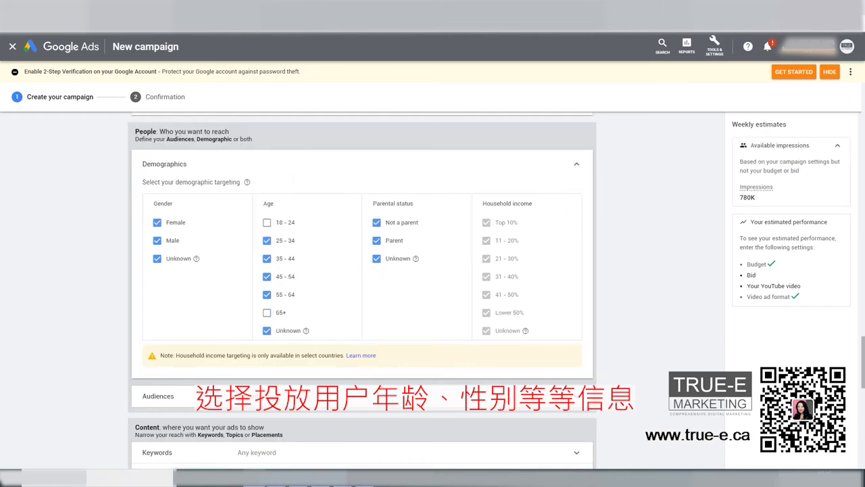
# - Open the ad group's audience targeting settings
pyautogui.scroll(-3, 361, 291)
pyautogui.click(160, 265)
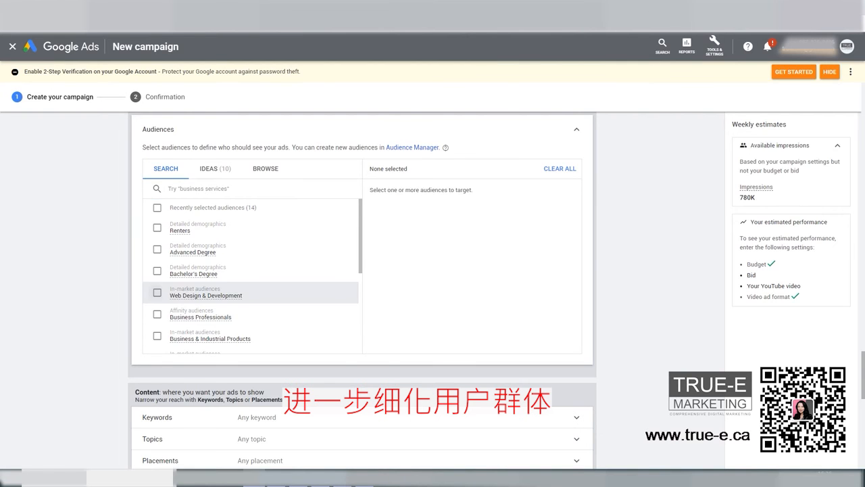
# - Try adding the Web Design & Development and Business Professionals audiences, and deselect both again
pyautogui.click(157, 292)
pyautogui.click(157, 313)
pyautogui.scroll(-1, 250, 284)
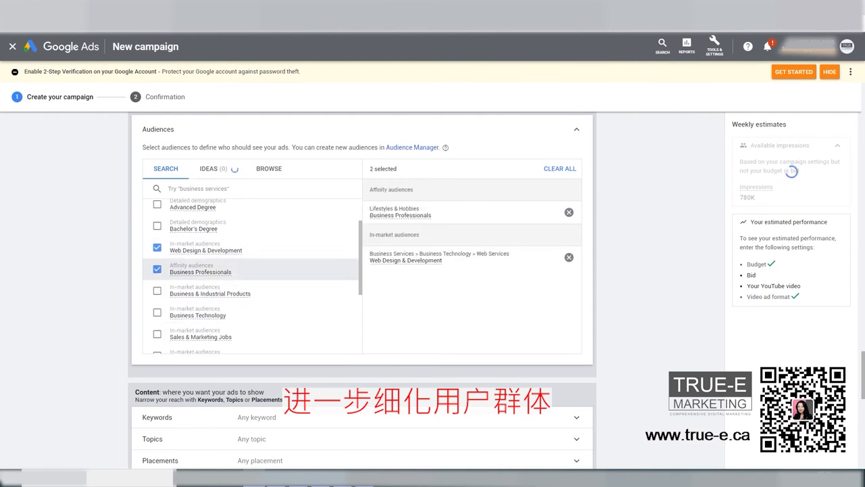
pyautogui.click(157, 269)
pyautogui.click(156, 247)
# - Target Current University Students, Bachelor's Degree and Advanced Degree from the education section of the detailed demographics audiences
pyautogui.click(265, 169)
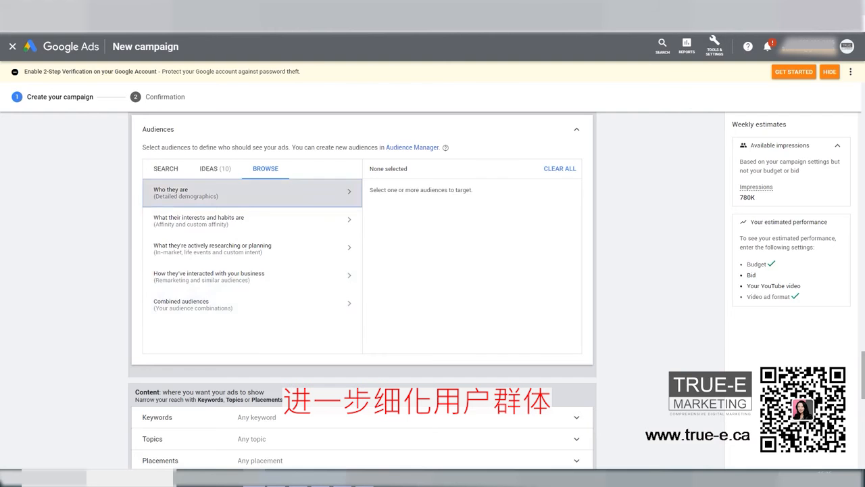
pyautogui.click(202, 192)
pyautogui.click(203, 243)
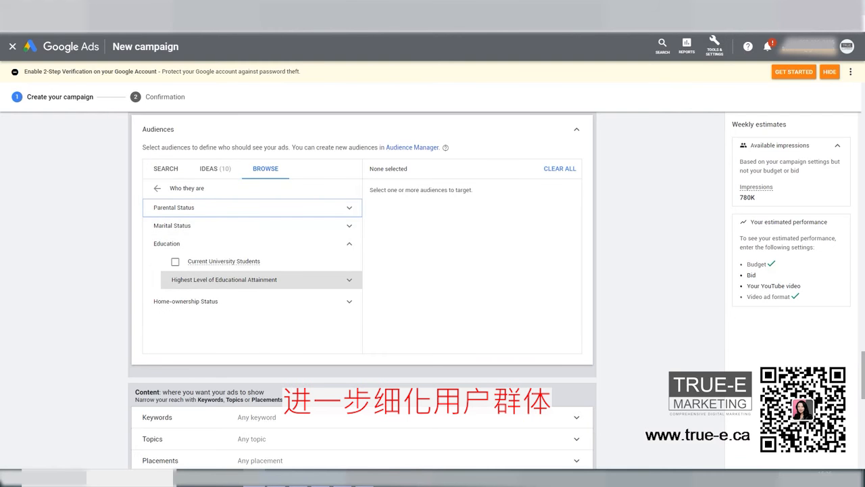
pyautogui.click(223, 280)
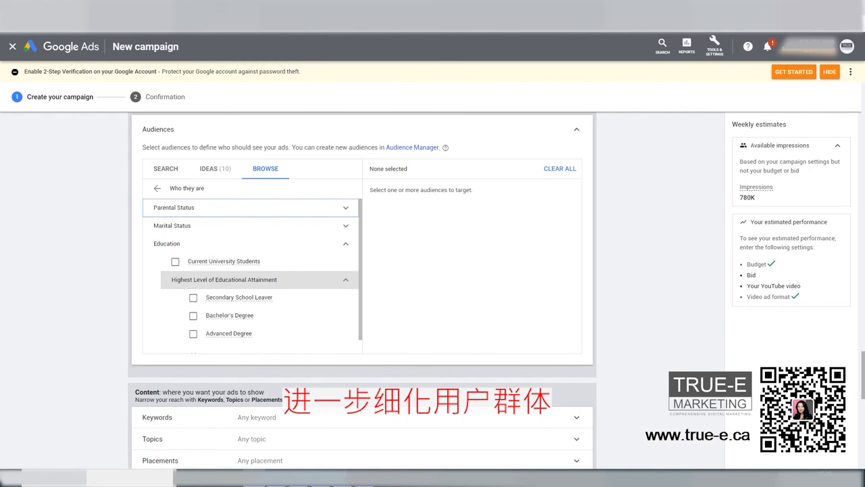
pyautogui.scroll(-1, 250, 297)
pyautogui.click(175, 246)
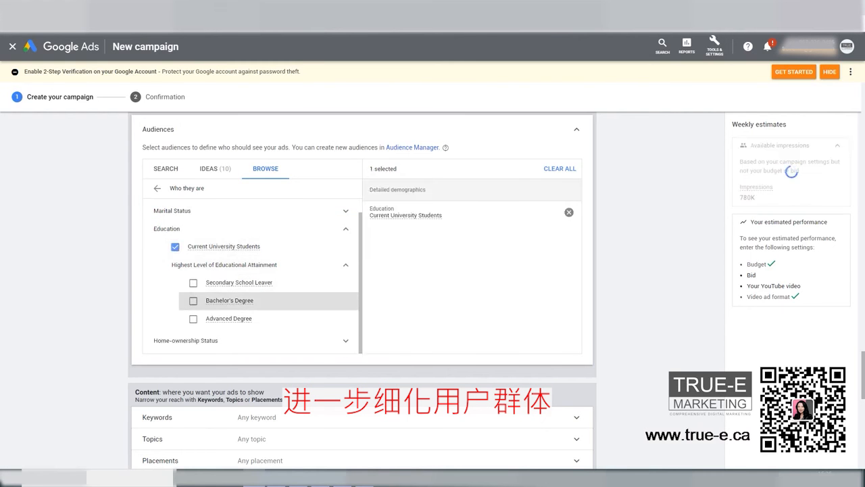
pyautogui.click(193, 300)
pyautogui.click(193, 319)
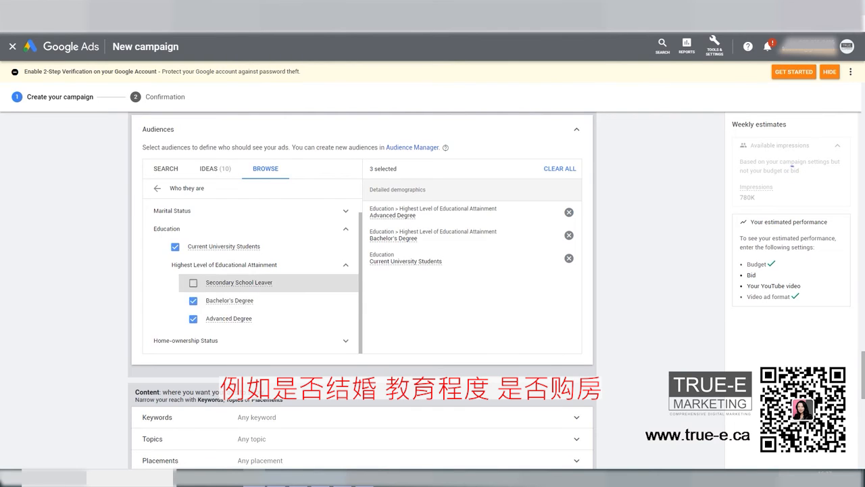
pyautogui.scroll(1, 250, 227)
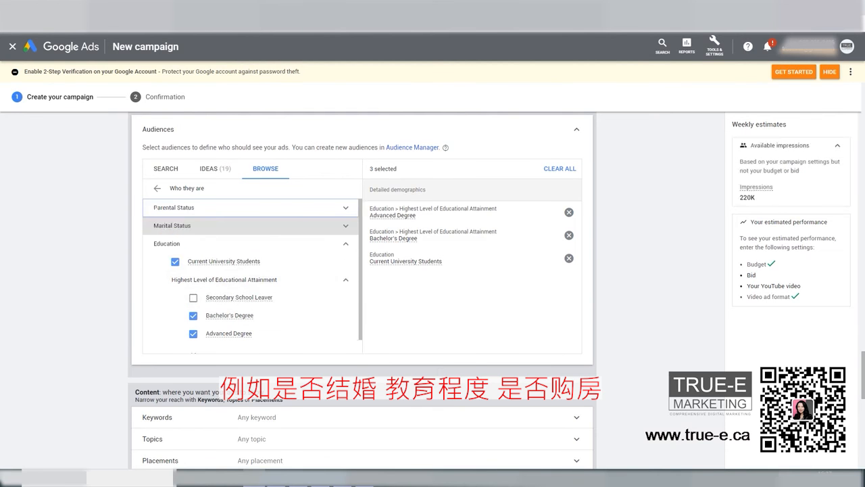
pyautogui.click(250, 243)
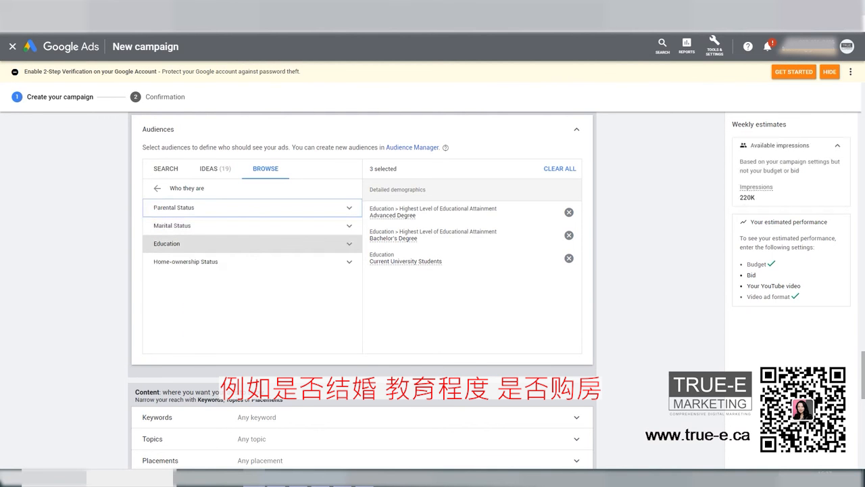
# - Remove Current University Students, Bachelor's Degree and Advanced Degree from the targeted education audiences
pyautogui.click(250, 244)
pyautogui.click(175, 261)
pyautogui.click(193, 314)
pyautogui.click(194, 333)
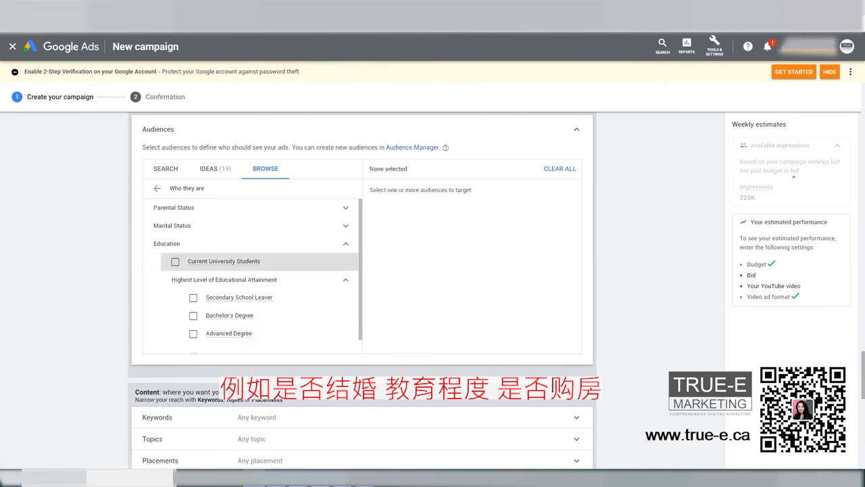
pyautogui.click(250, 243)
# - Target Homeowners and Renters under the home-ownership status audiences, and return to the audience category overview
pyautogui.click(250, 261)
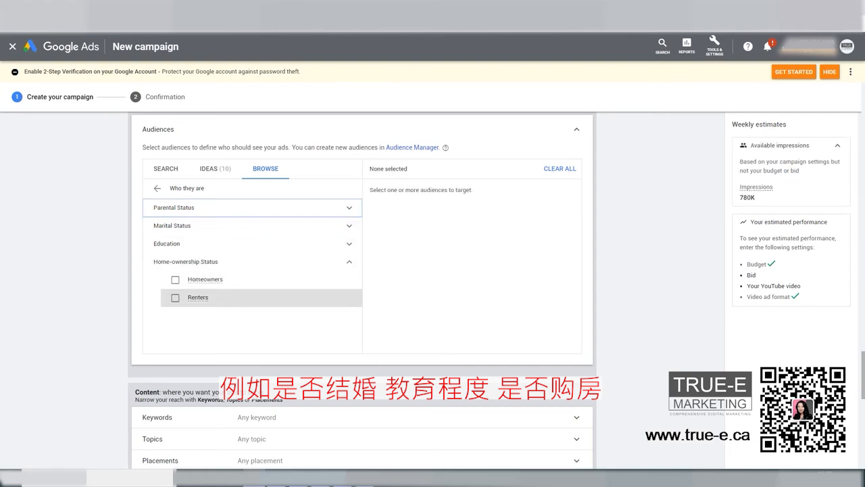
pyautogui.click(175, 297)
pyautogui.click(176, 279)
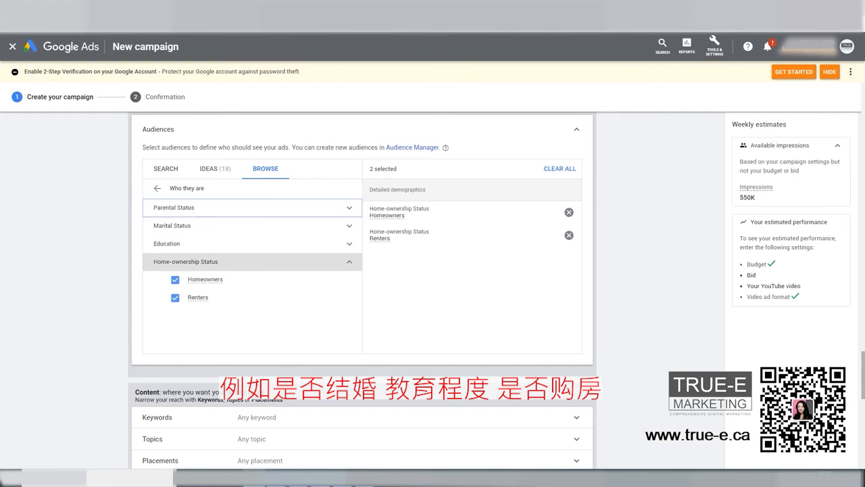
pyautogui.click(157, 188)
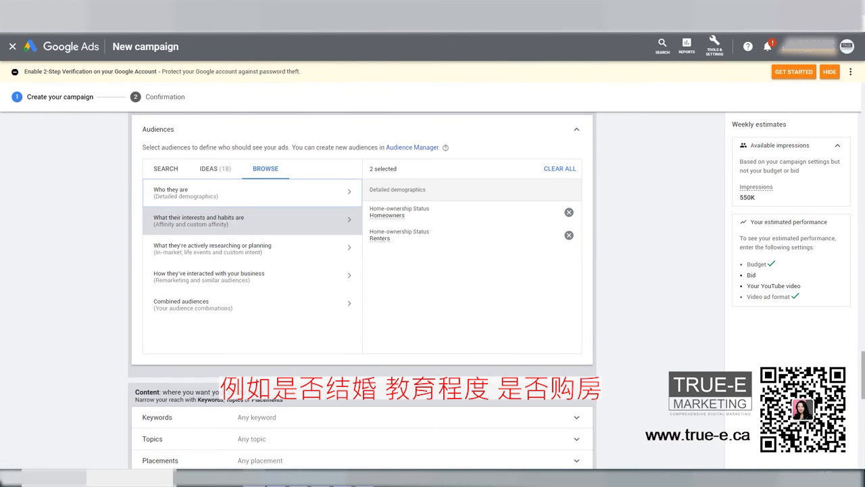
pyautogui.scroll(-2, 271, 271)
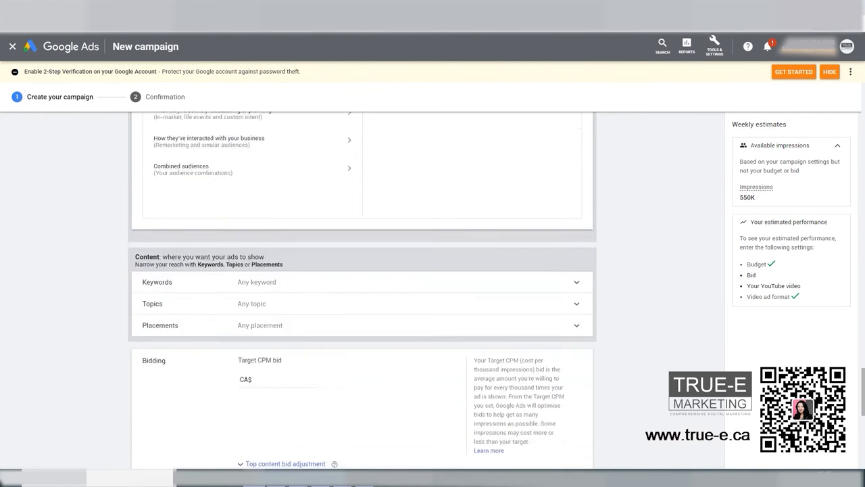
pyautogui.scroll(-2, 270, 270)
pyautogui.click(271, 192)
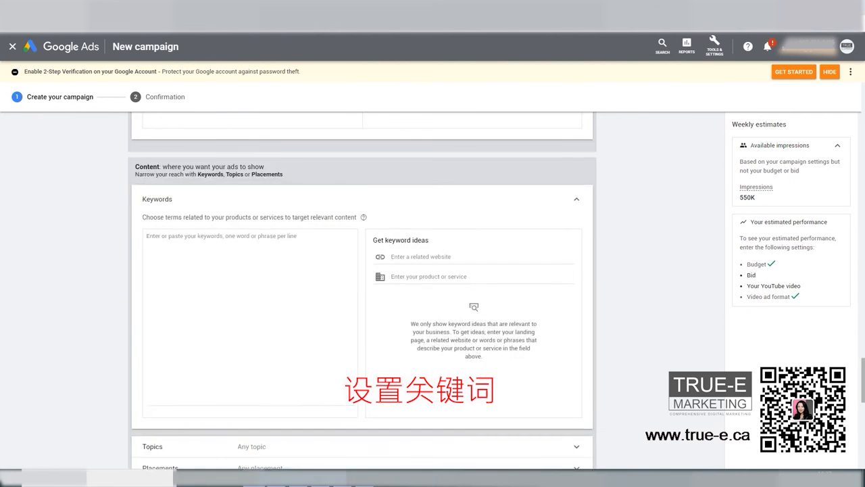
pyautogui.click(342, 392)
pyautogui.click(432, 256)
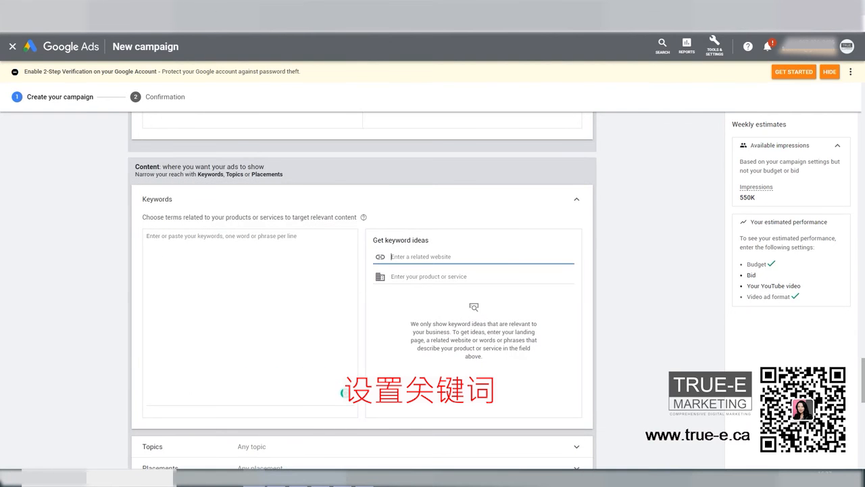
pyautogui.write('www.true-e.ca')
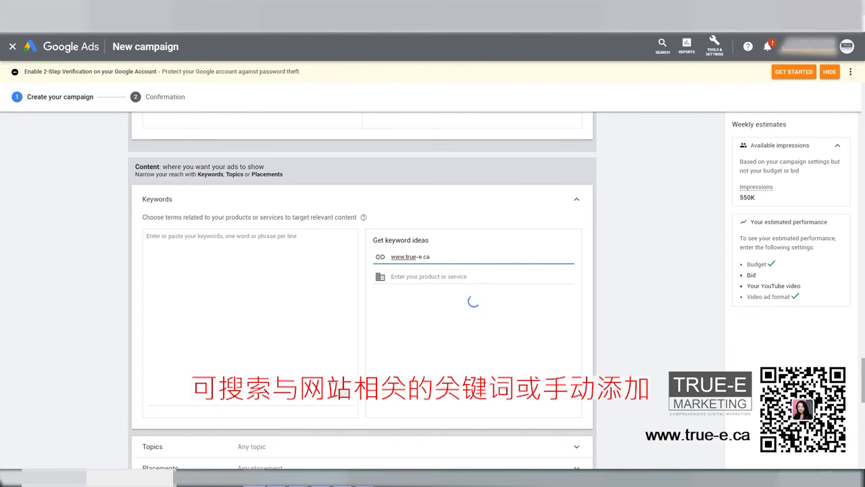
pyautogui.scroll(-1, 363, 290)
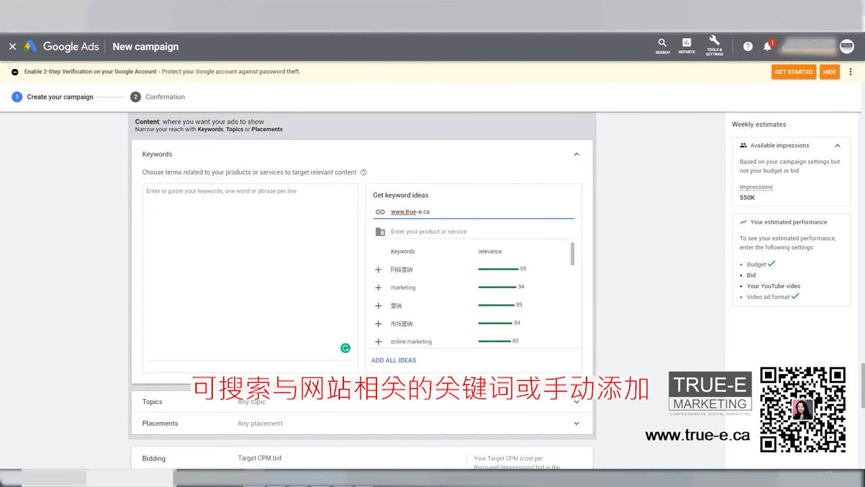
# - Add the suggested keyword 网络营销 and enter 短视频 and 手机视屏剪辑 on separate lines below it
pyautogui.click(379, 269)
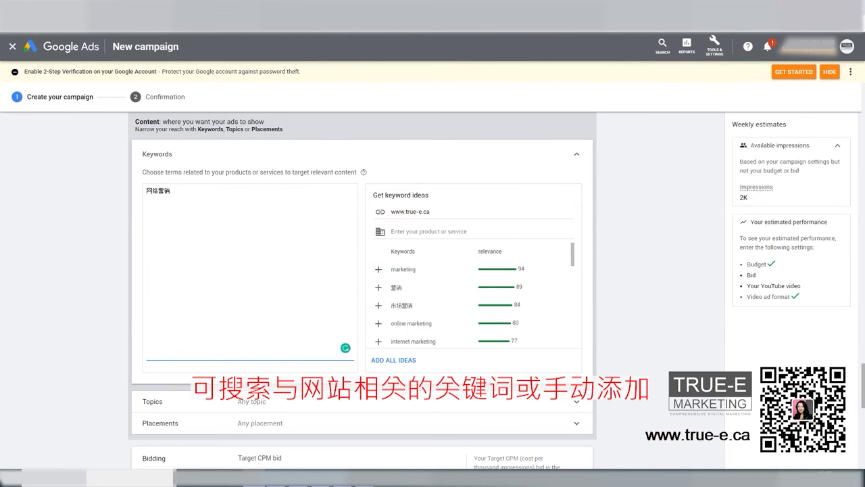
pyautogui.write('短视频 ')
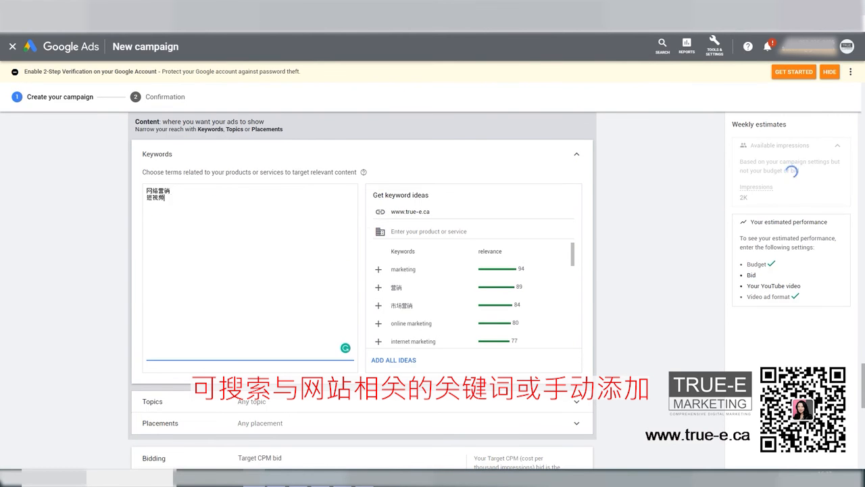
pyautogui.write('手机ship')
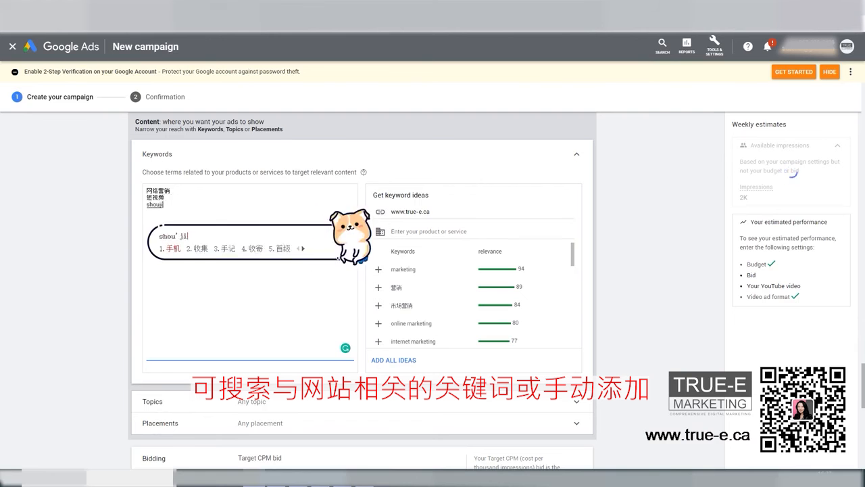
pyautogui.write('img')
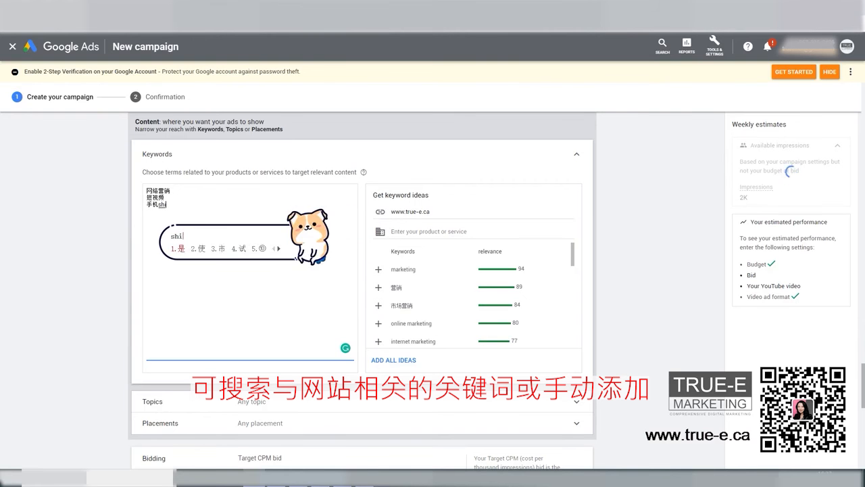
pyautogui.press('space')
pyautogui.write('jianji')
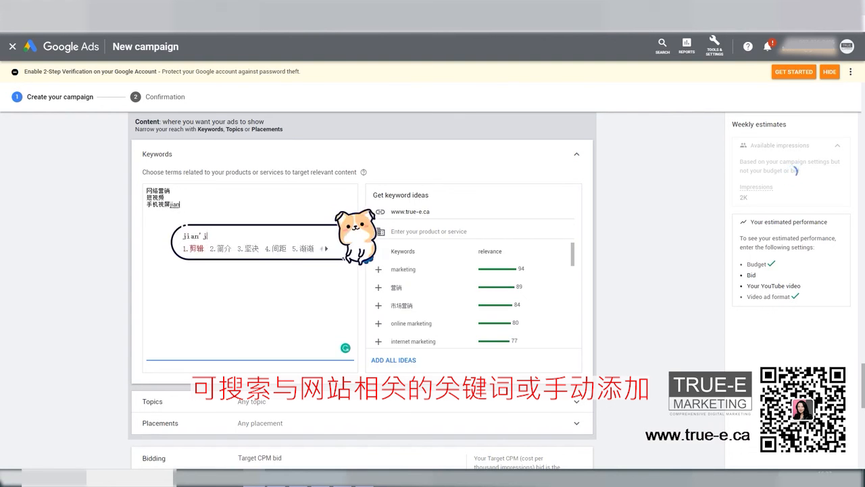
pyautogui.press('space')
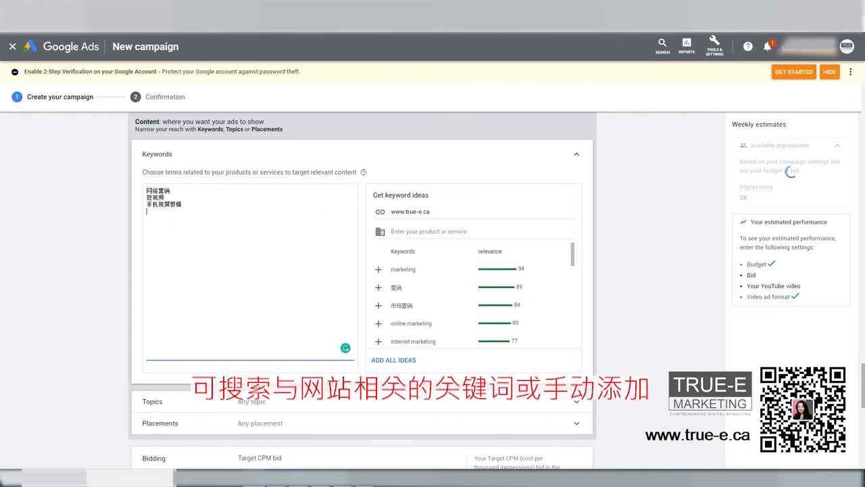
# - Add the keywords 短视频剪辑 and 手机剪辑 on separate lines of the keyword list
pyautogui.write('duanshipin')
pyautogui.press('space')
pyautogui.write('jianji')
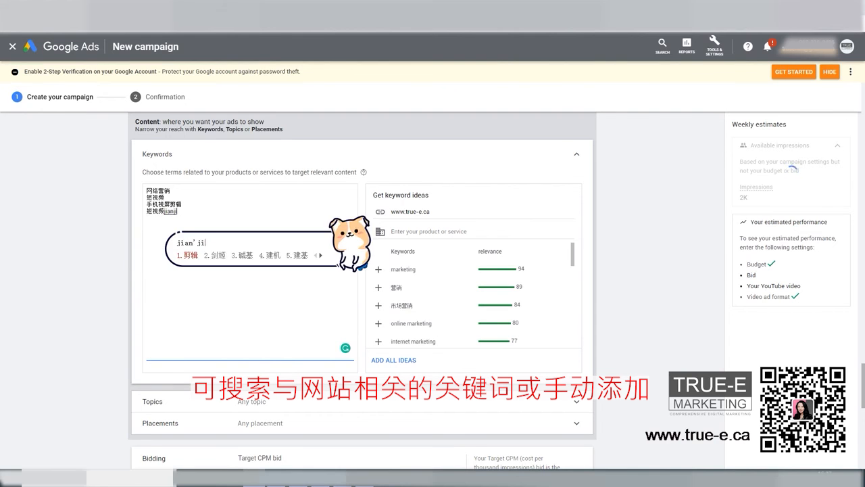
pyautogui.press('space')
pyautogui.press('Return')
pyautogui.write('shouji')
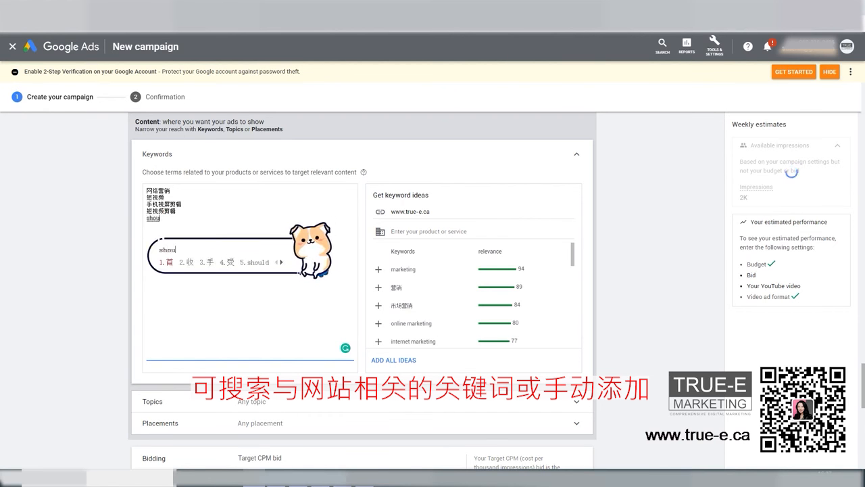
pyautogui.press('space')
pyautogui.write('jianji')
pyautogui.press('space')
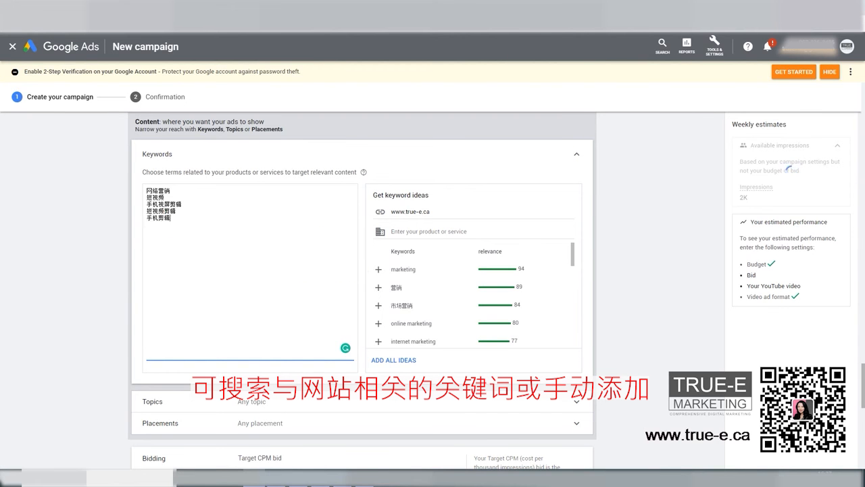
# - Add the keyword 网络营销培训 on a new line of the keyword list
pyautogui.press('Return')
pyautogui.write('wangluo')
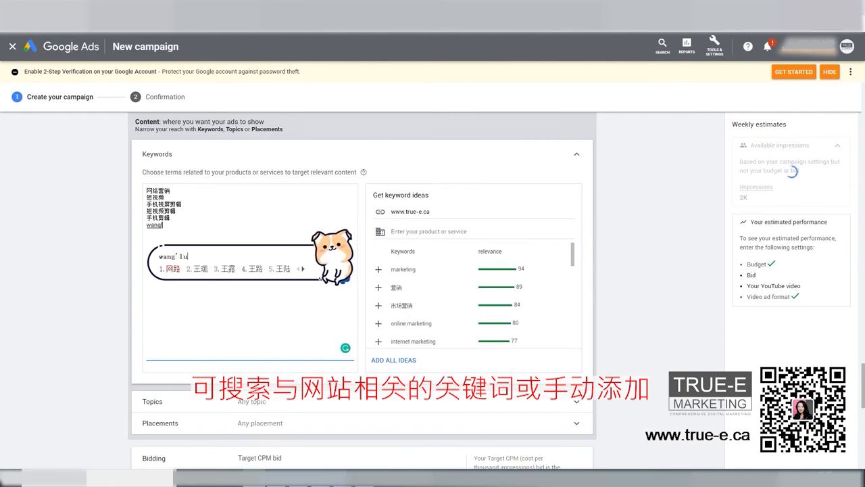
pyautogui.press('BackSpace')
pyautogui.press('BackSpace')
pyautogui.press('BackSpace')
pyautogui.press('BackSpace')
pyautogui.press('BackSpace')
pyautogui.press('BackSpace')
pyautogui.press('BackSpace')
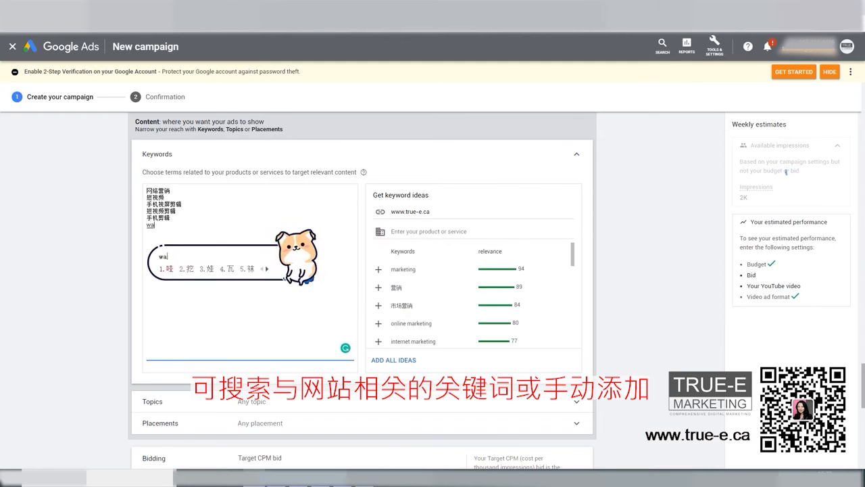
pyautogui.write('wangluoyingxiao')
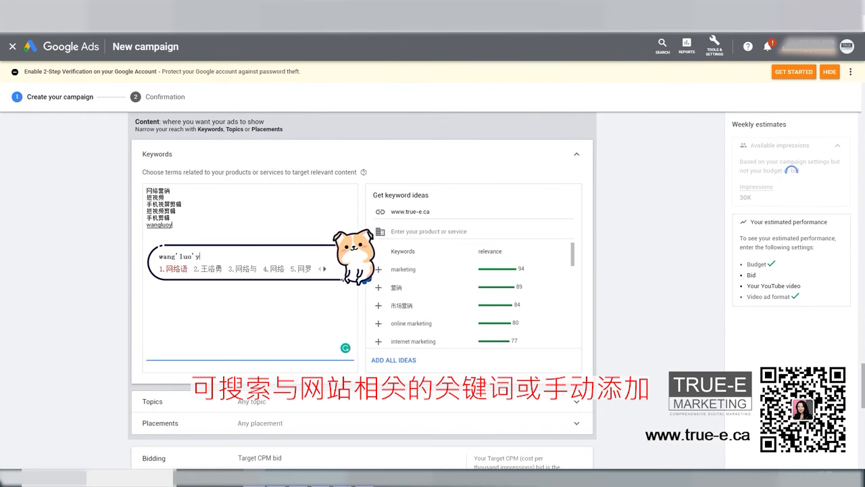
pyautogui.press('space')
pyautogui.write('peixun')
pyautogui.press('space')
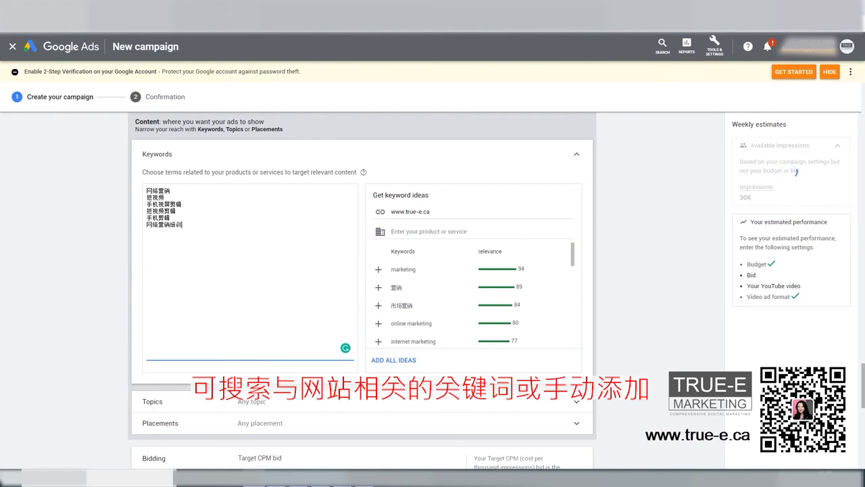
# - Add the keywords 数字营销 and 数字营销培训 on separate lines of the keyword list
pyautogui.press('Return')
pyautogui.write('shuzi')
pyautogui.press('space')
pyautogui.write('yingxiao')
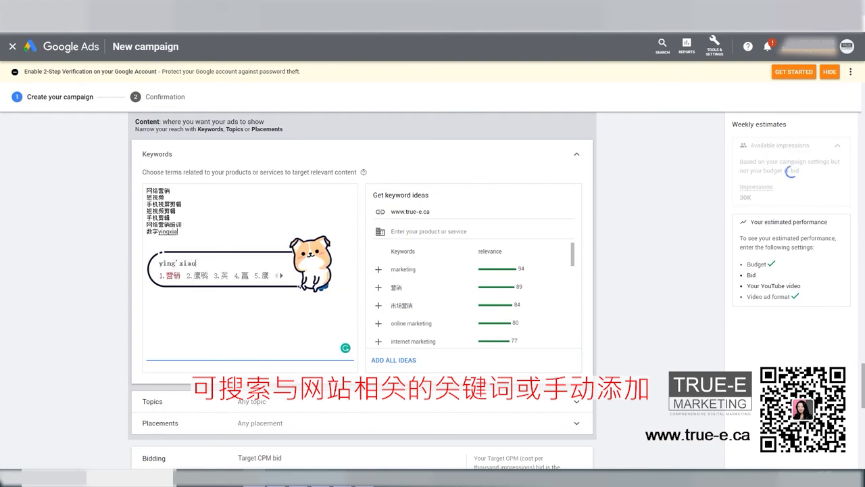
pyautogui.press('space')
pyautogui.press('Return')
pyautogui.write('shuzi')
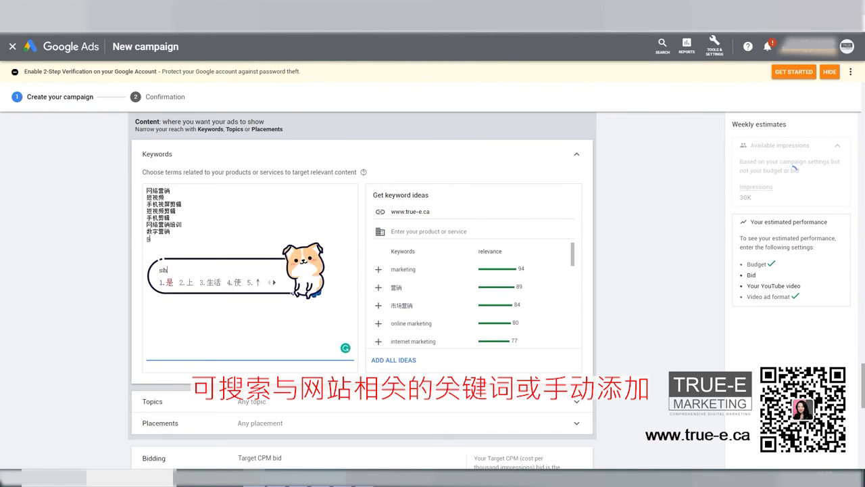
pyautogui.press('space')
pyautogui.write('yingxiao')
pyautogui.press('space')
pyautogui.write('peixun')
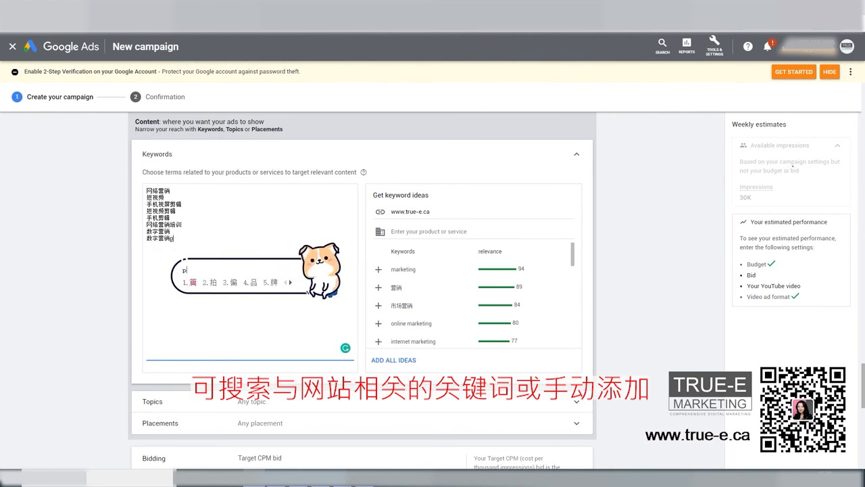
pyautogui.press('space')
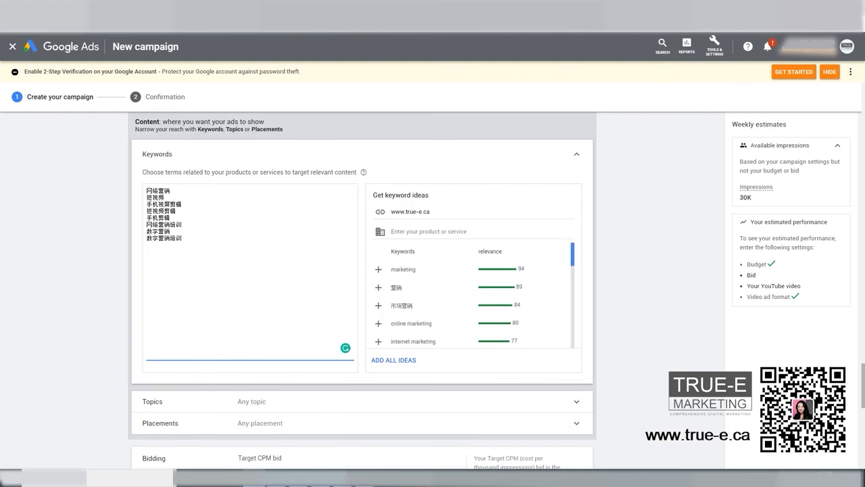
# - Look through the remaining keyword ideas, and open the topic targeting to review the full list of available topics
pyautogui.scroll(-5, 473, 301)
pyautogui.scroll(5, 473, 301)
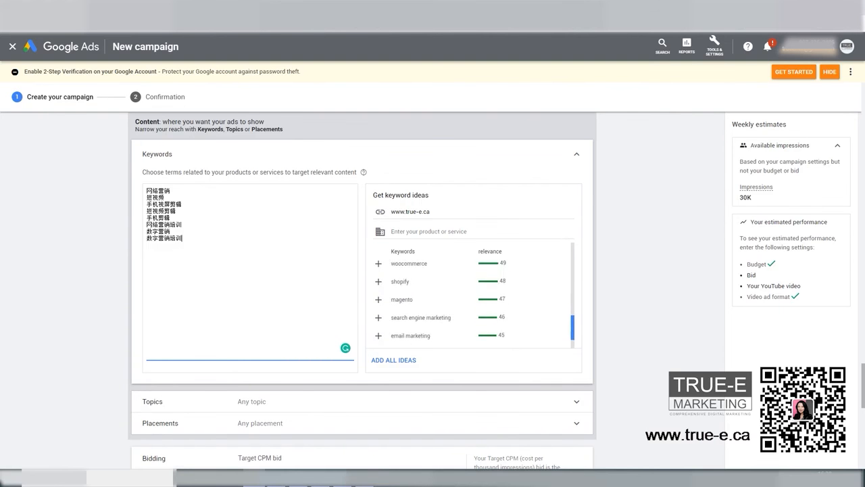
pyautogui.scroll(-2, 362, 283)
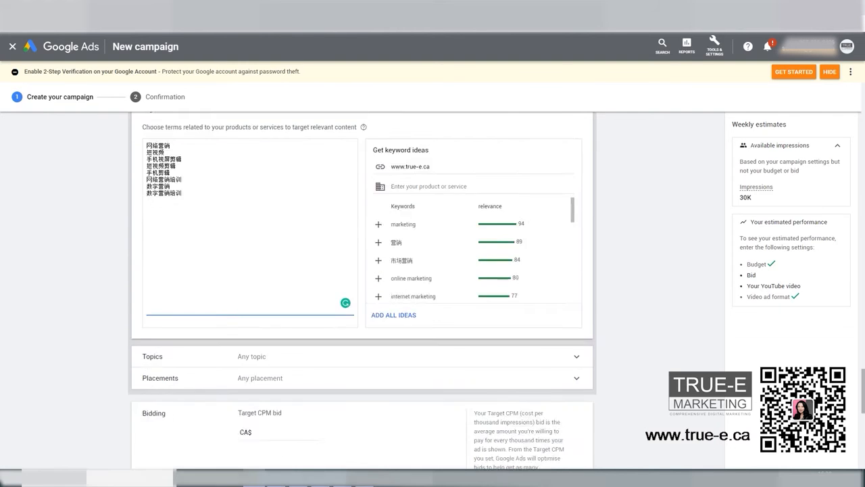
pyautogui.click(362, 266)
pyautogui.scroll(-2, 363, 291)
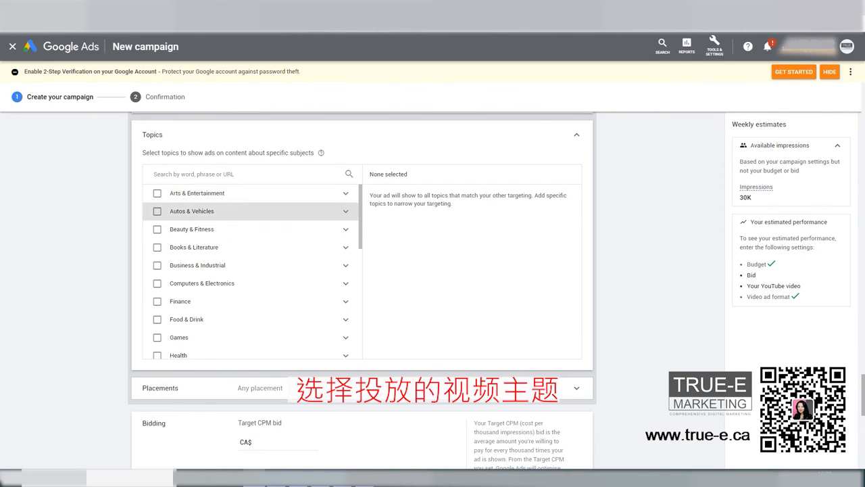
pyautogui.scroll(-1, 250, 211)
pyautogui.scroll(-3, 250, 270)
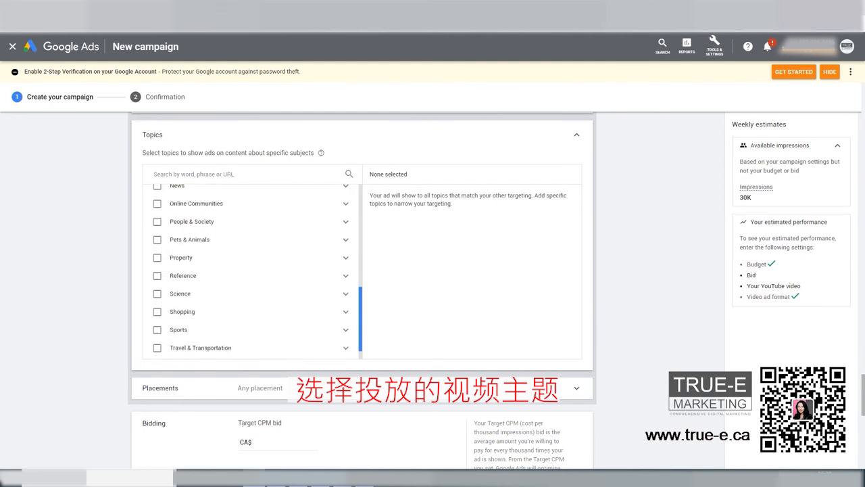
pyautogui.moveTo(360, 319); pyautogui.dragTo(360, 321)
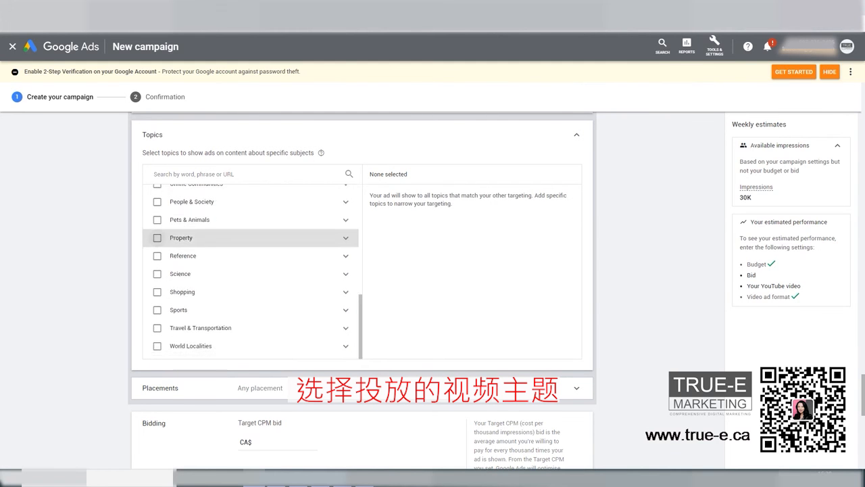
pyautogui.click(157, 238)
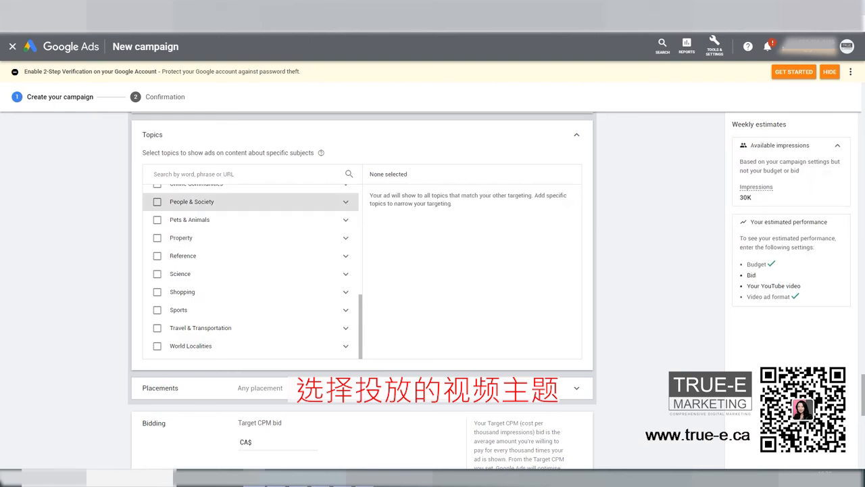
pyautogui.scroll(3, 250, 238)
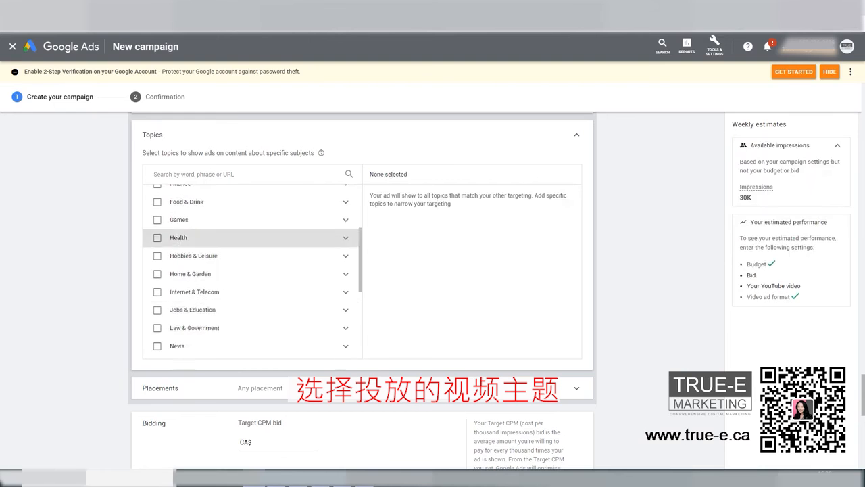
pyautogui.scroll(4, 250, 238)
pyautogui.scroll(-4, 405, 345)
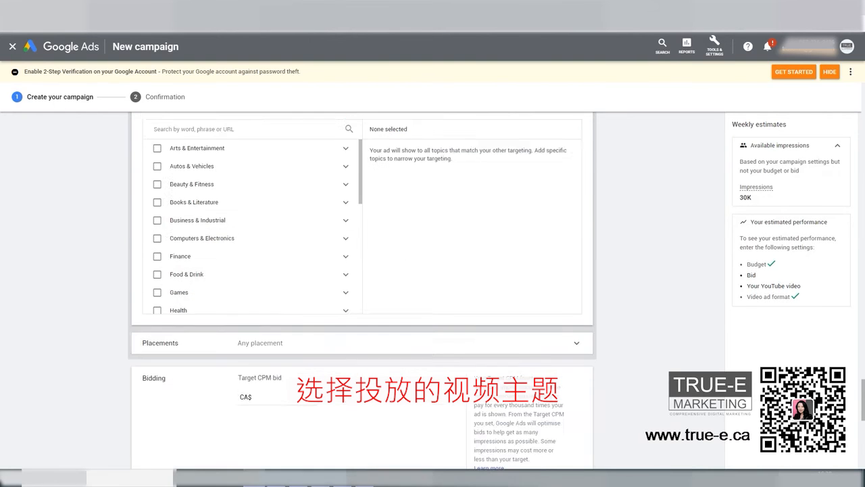
# - Open the placement targeting and look through the video lineups, YouTube videos and YouTube channels categories
pyautogui.click(362, 253)
pyautogui.scroll(-2, 362, 254)
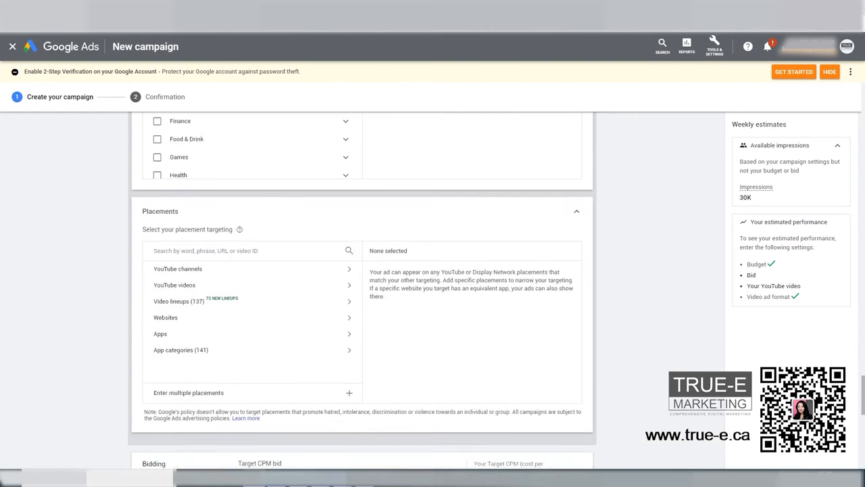
pyautogui.click(179, 256)
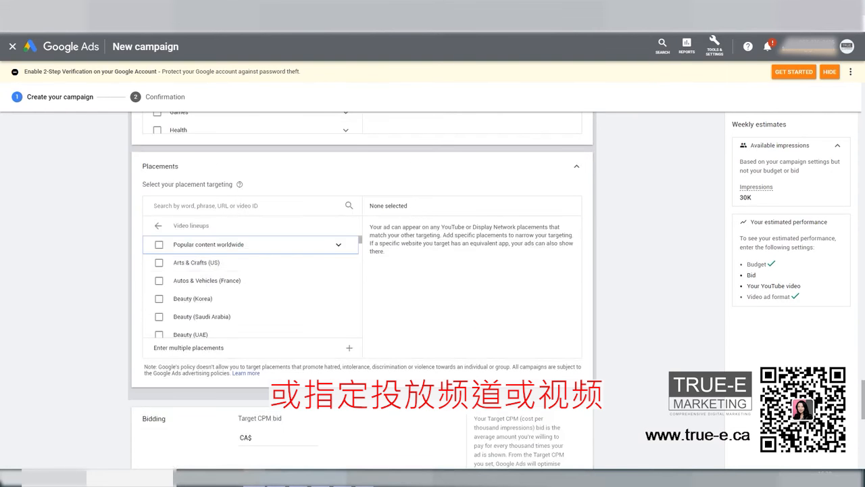
pyautogui.click(157, 225)
pyautogui.click(196, 240)
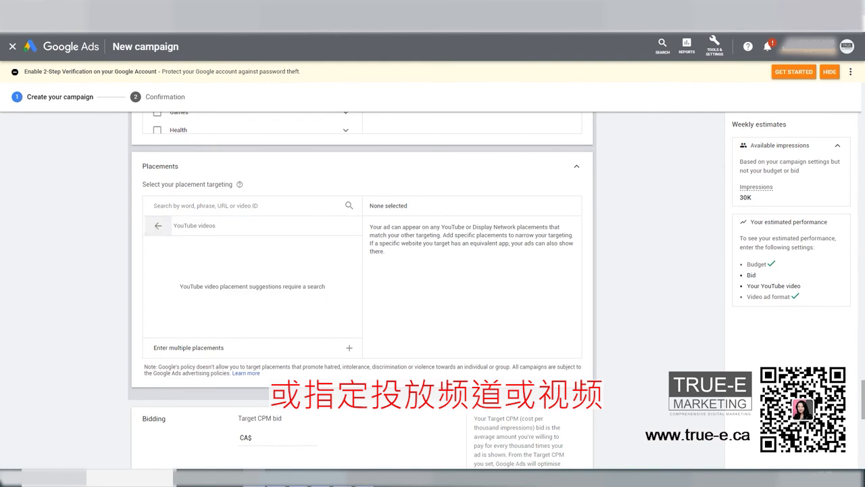
pyautogui.click(157, 225)
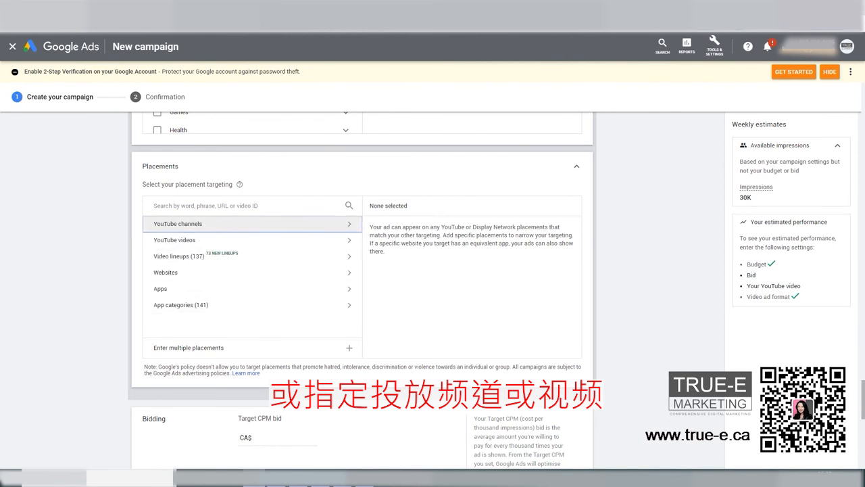
pyautogui.click(203, 223)
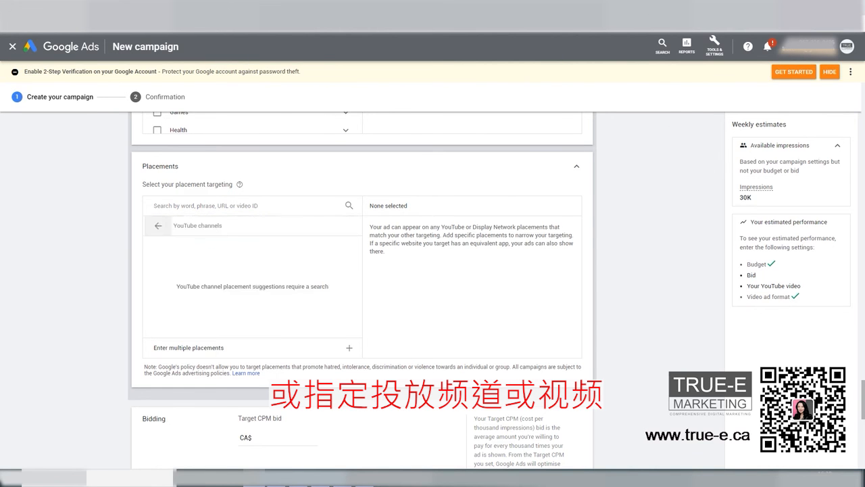
pyautogui.click(158, 225)
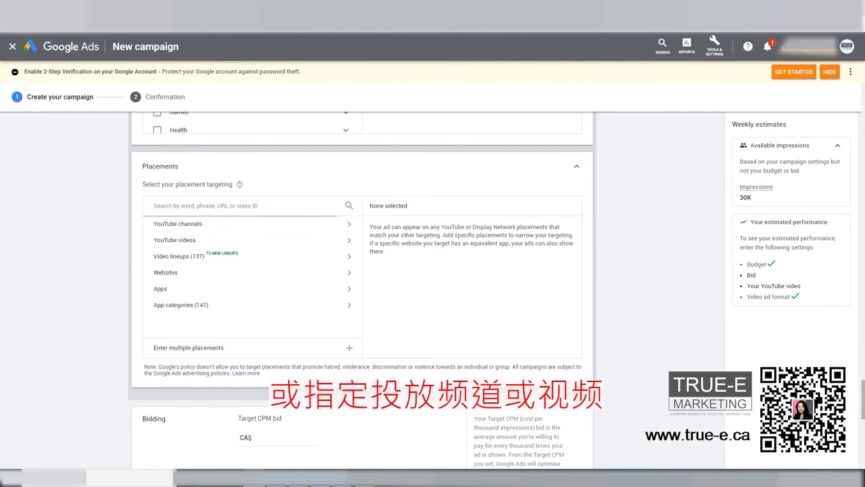
# - Search the placements for 向往的生活 and select the 《向往的生活4》第1期 YouTube video as a placement
pyautogui.write('向往的')
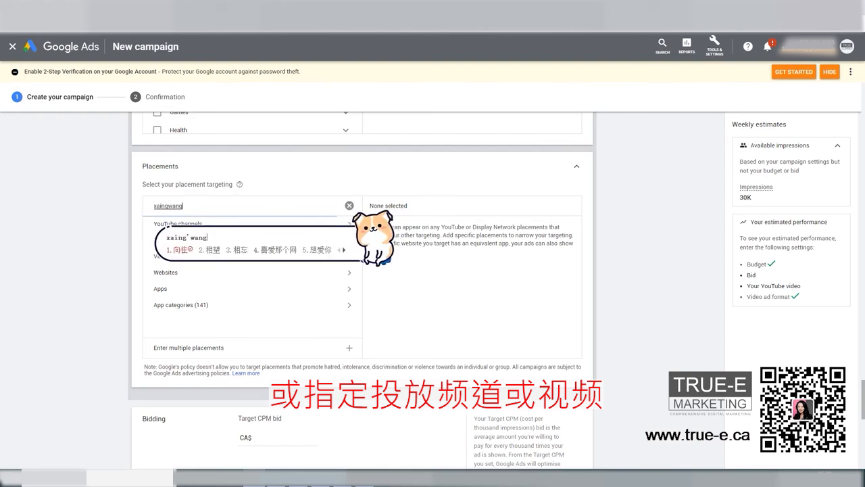
pyautogui.write('生活')
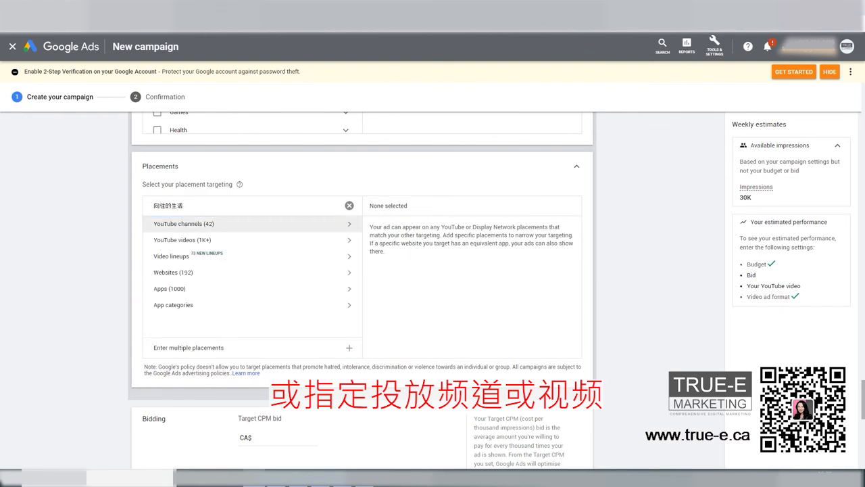
pyautogui.click(183, 240)
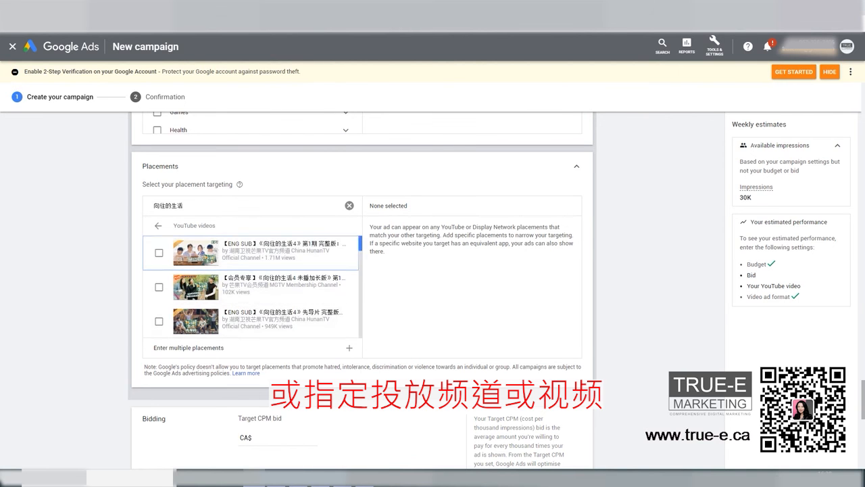
pyautogui.scroll(-4, 250, 287)
pyautogui.scroll(4, 250, 287)
pyautogui.click(159, 252)
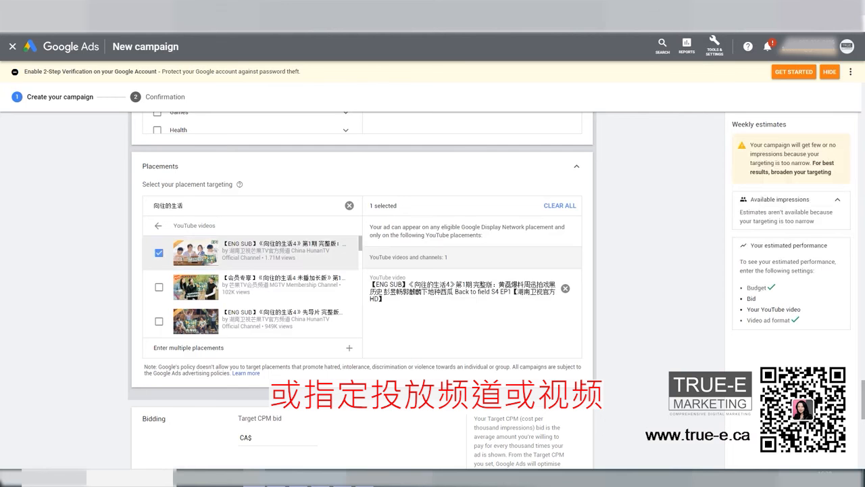
# - Deselect the 《向往的生活4》 video placement and clear the placement search
pyautogui.click(159, 252)
pyautogui.click(159, 226)
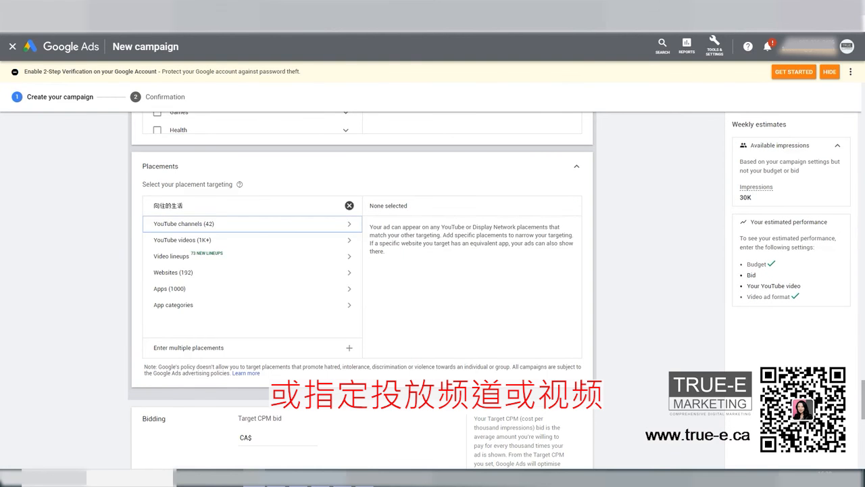
pyautogui.click(349, 205)
# - Set the target CPM bid to CA$13.00 and the top content bid adjustment to 50%
pyautogui.scroll(-4, 363, 291)
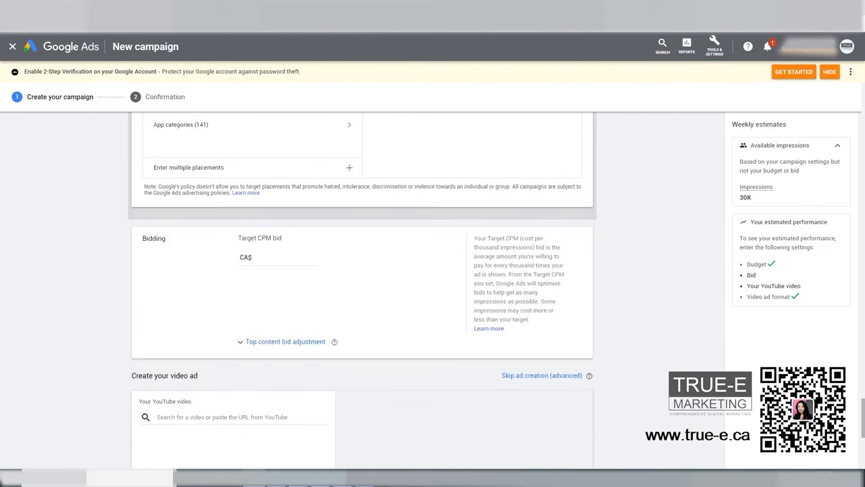
pyautogui.scroll(-1, 362, 290)
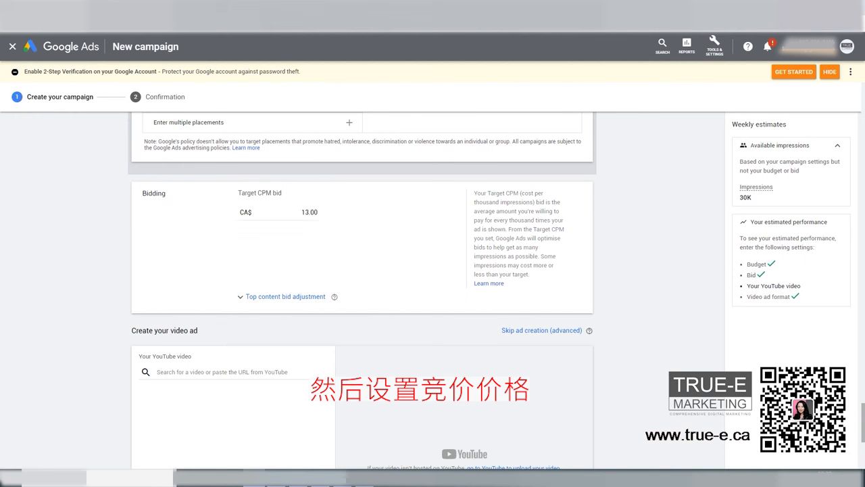
pyautogui.click(284, 297)
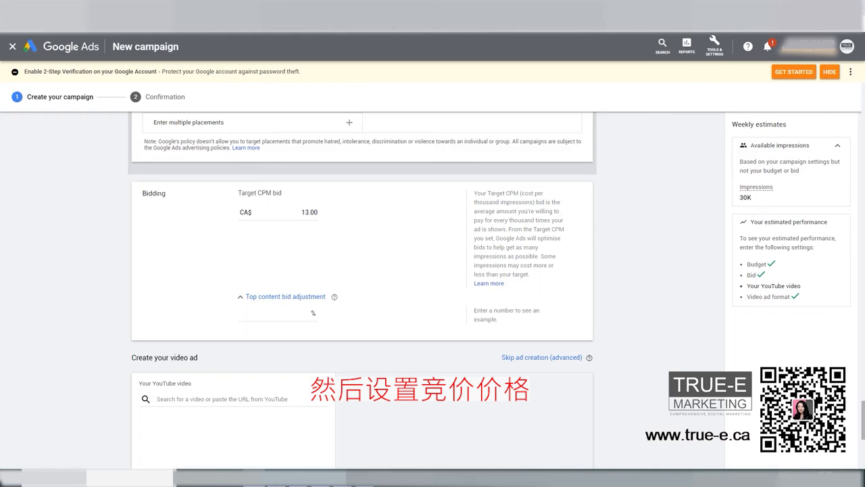
pyautogui.scroll(-1, 284, 297)
pyautogui.click(279, 268)
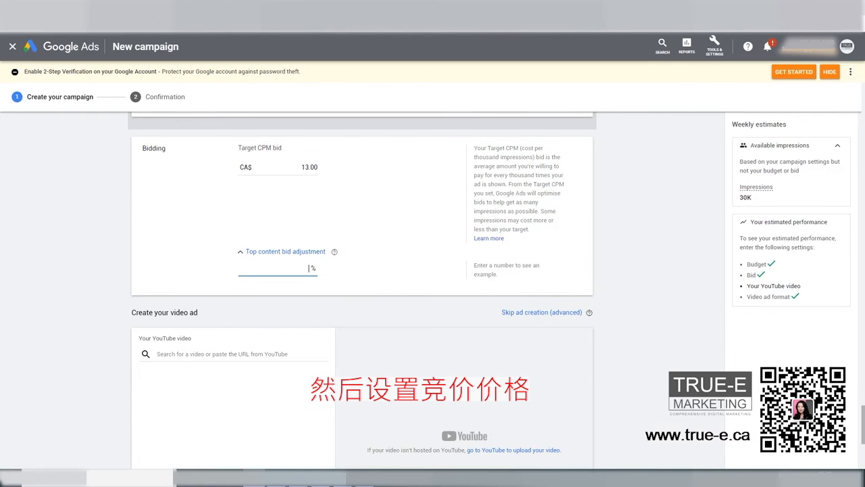
pyautogui.write('50')
pyautogui.press('Tab')
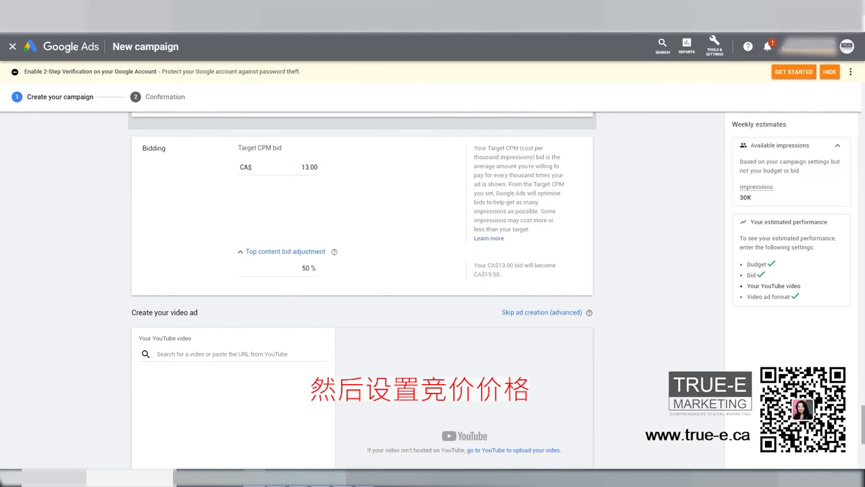
pyautogui.scroll(1, 362, 270)
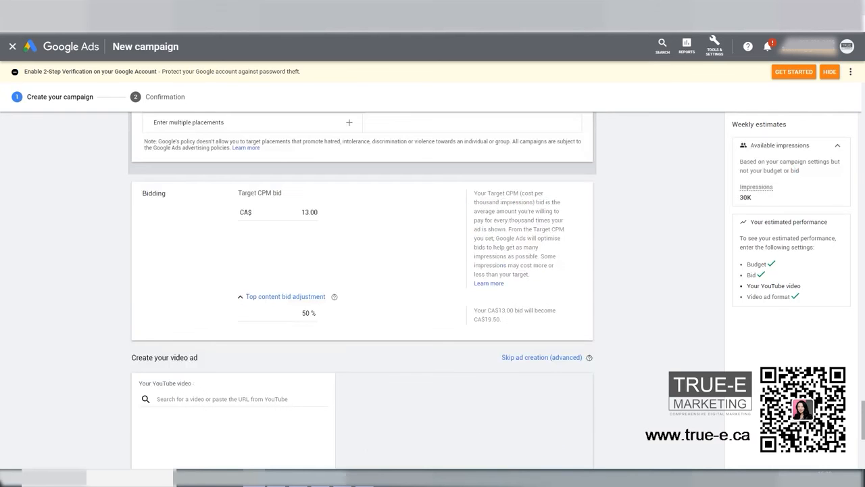
# - Copy the link of the 免费手机剪辑课程推广 video from YouTube Studio and use it as the ad's YouTube video in Google Ads
pyautogui.scroll(-5, 362, 271)
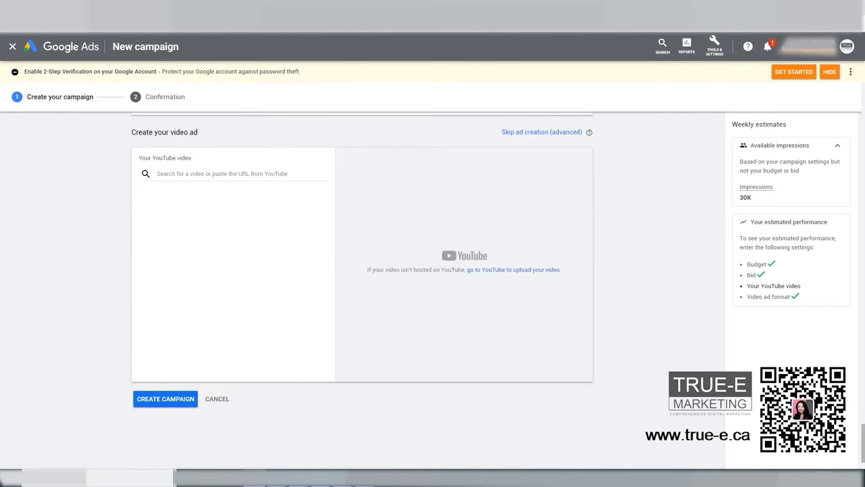
pyautogui.click(221, 173)
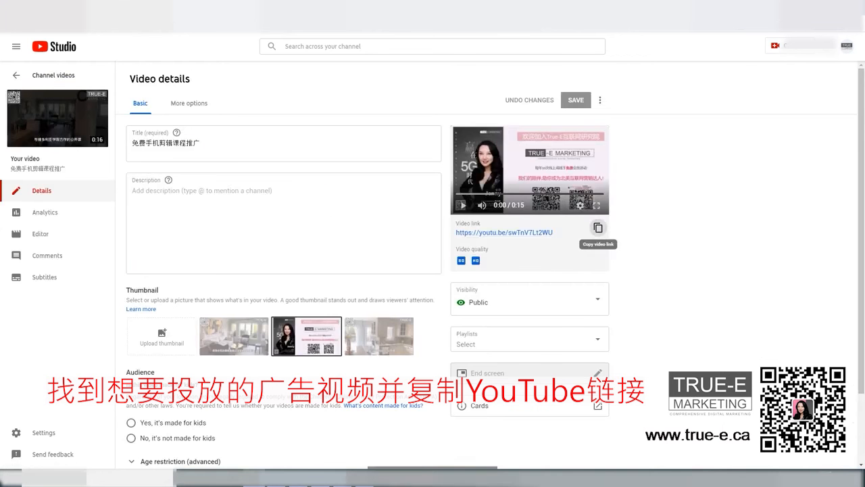
pyautogui.click(598, 228)
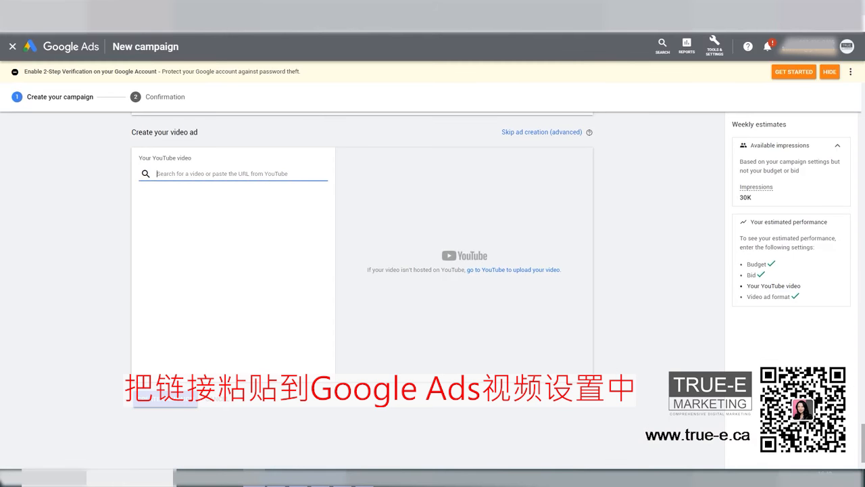
pyautogui.hotkey('ctrl', 'v')
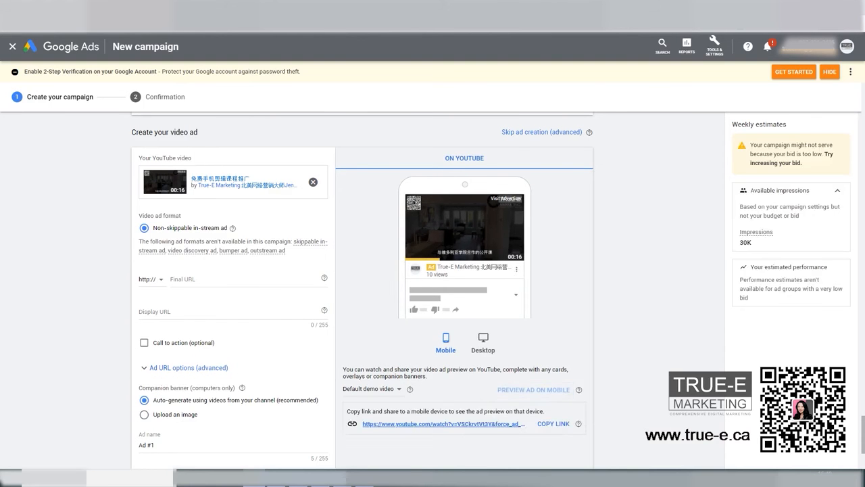
# - Switch the video ad's preview to the desktop version and preview the ad on YouTube
pyautogui.scroll(-1, 464, 291)
pyautogui.click(482, 297)
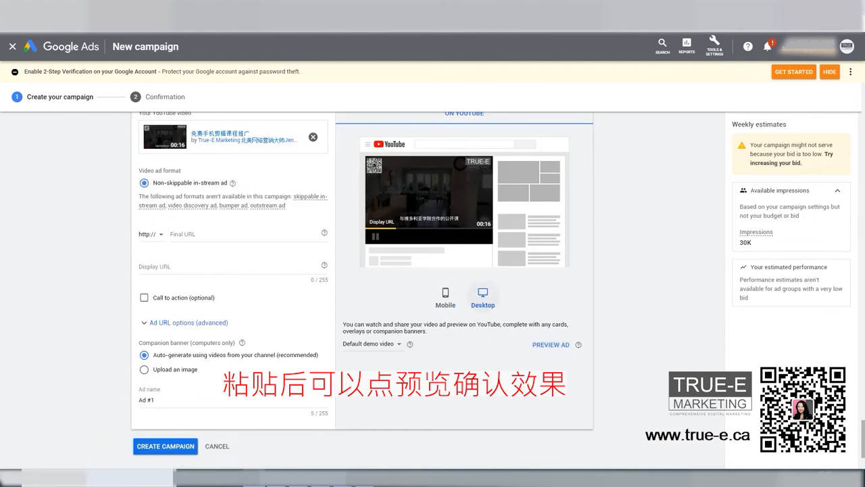
pyautogui.click(551, 345)
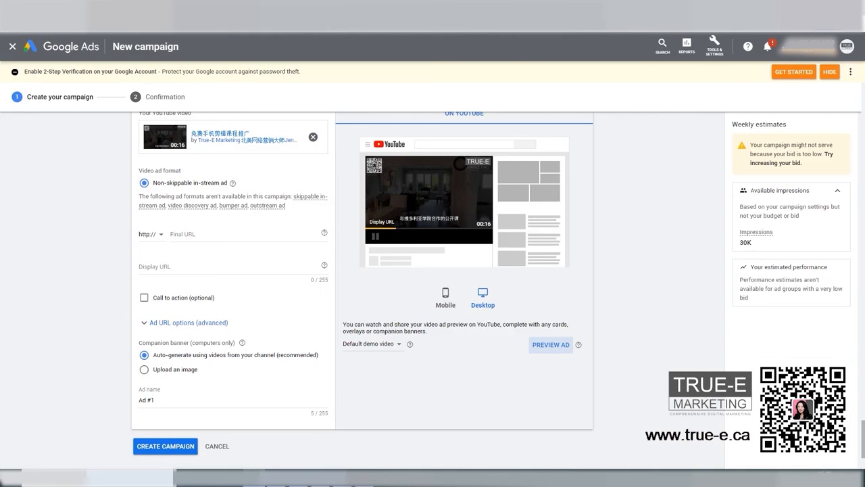
pyautogui.click(242, 234)
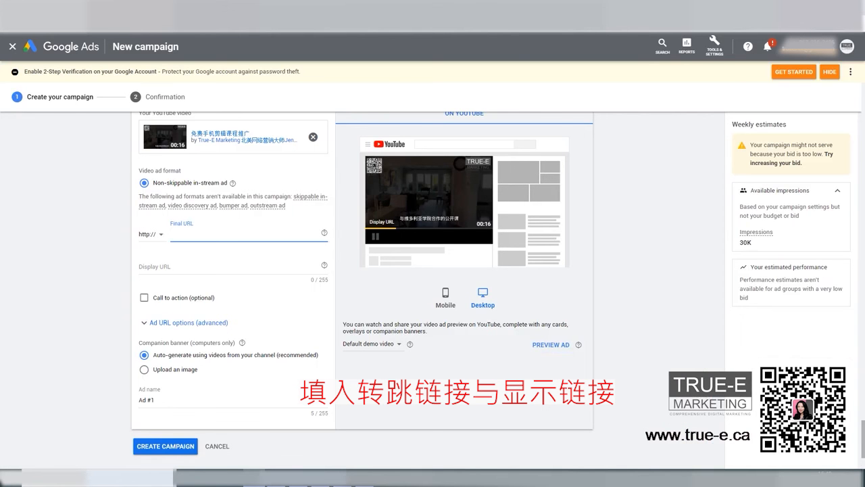
pyautogui.write('www.tr')
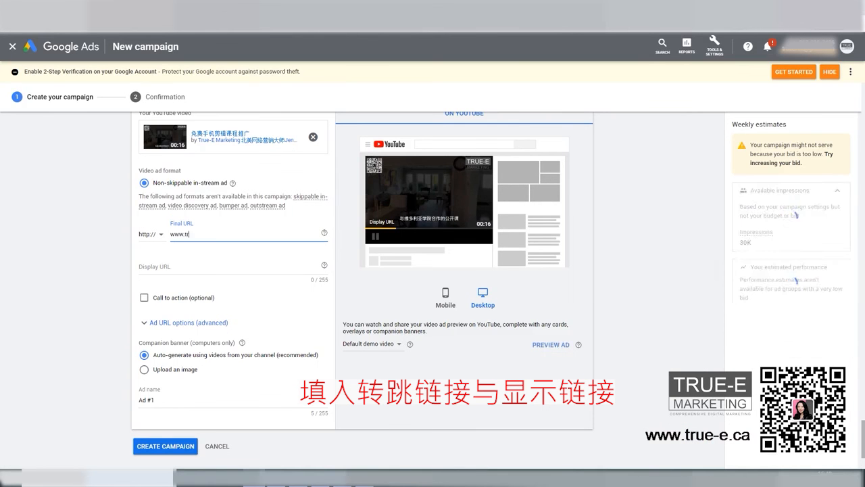
pyautogui.write('ue-e.ca')
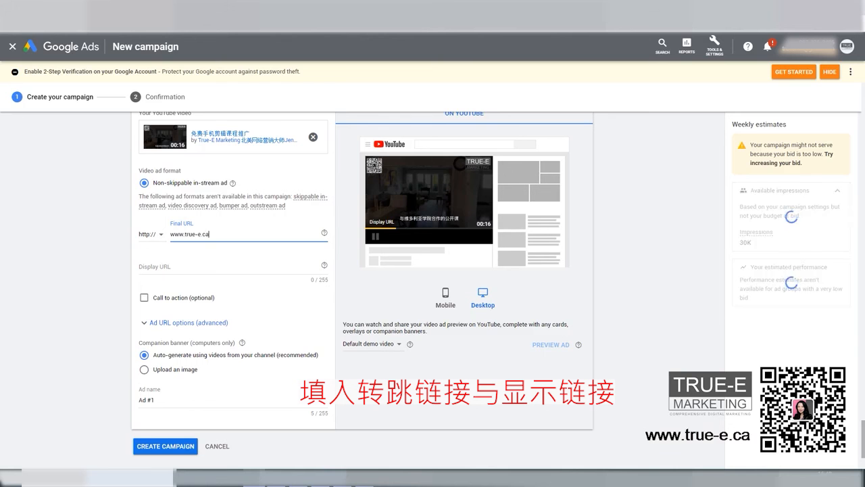
pyautogui.click(177, 266)
pyautogui.write('www.true-e.ca')
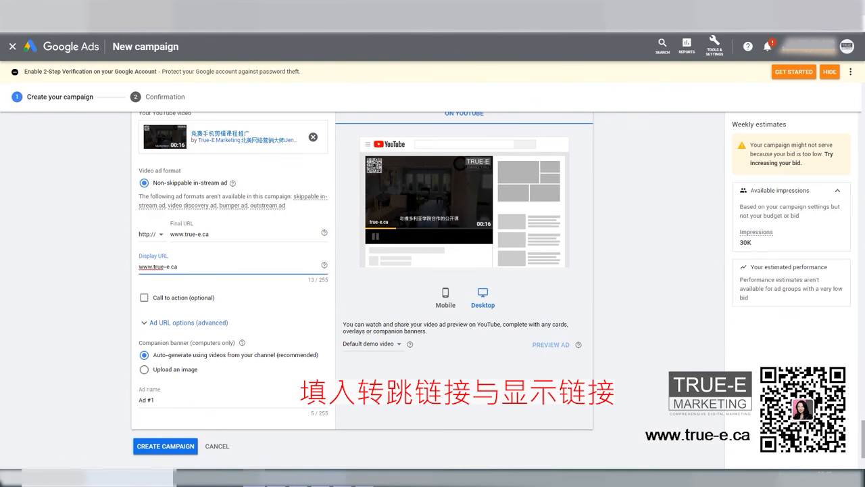
pyautogui.press('Tab')
# - Enable the optional call to action for the video ad with the text 马上报名
pyautogui.scroll(-1, 432, 270)
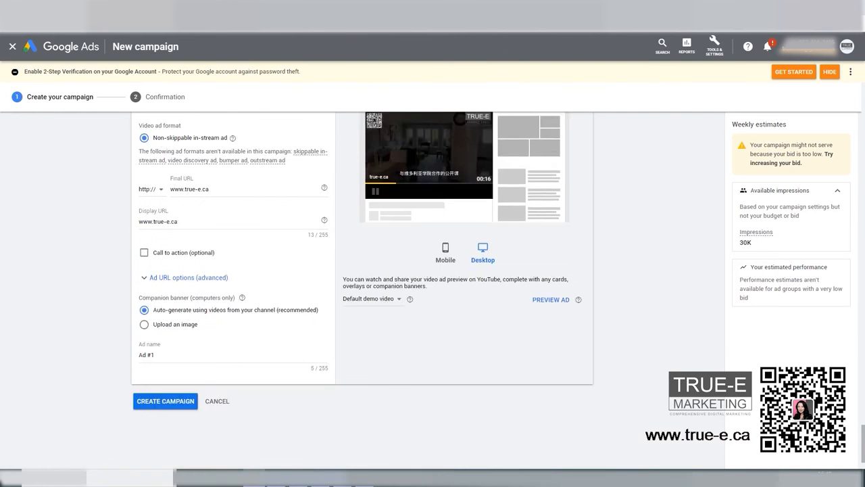
pyautogui.click(144, 253)
pyautogui.scroll(1, 362, 290)
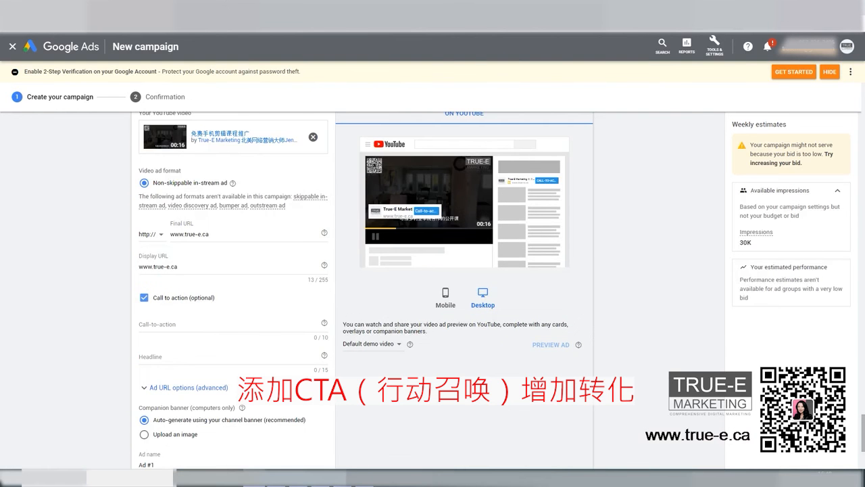
pyautogui.click(215, 324)
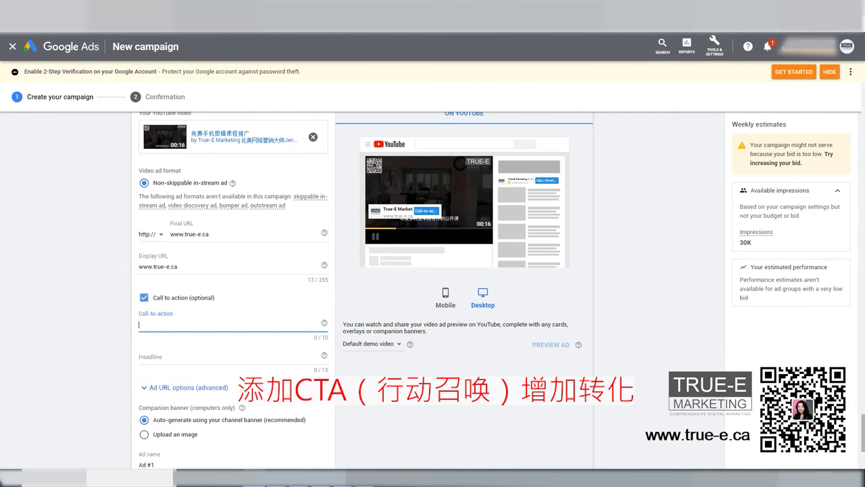
pyautogui.write('马上报名')
# - Set the video ad's headline to 免费手机剪辑课
pyautogui.scroll(-1, 233, 311)
pyautogui.click(233, 310)
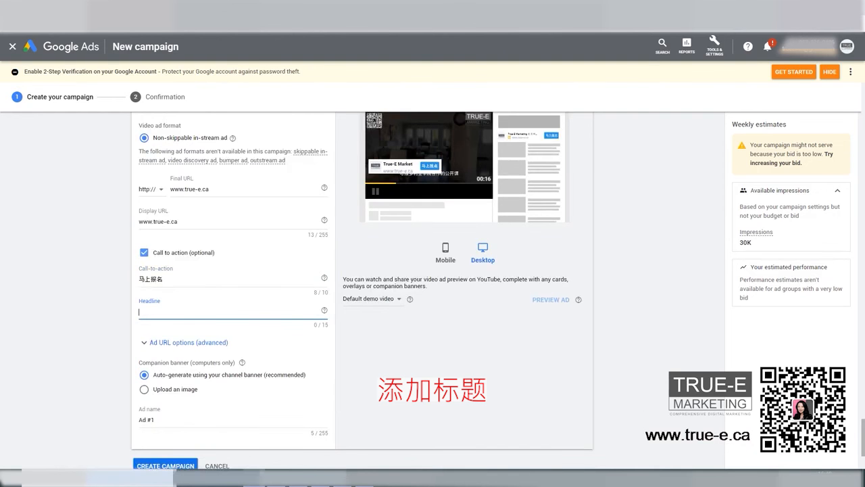
pyautogui.write('shouji')
pyautogui.press('space')
pyautogui.write('jianji')
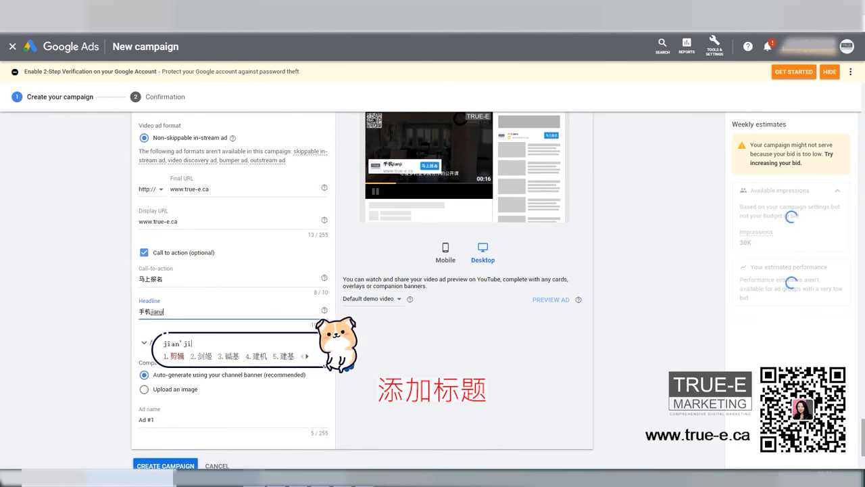
pyautogui.press('space')
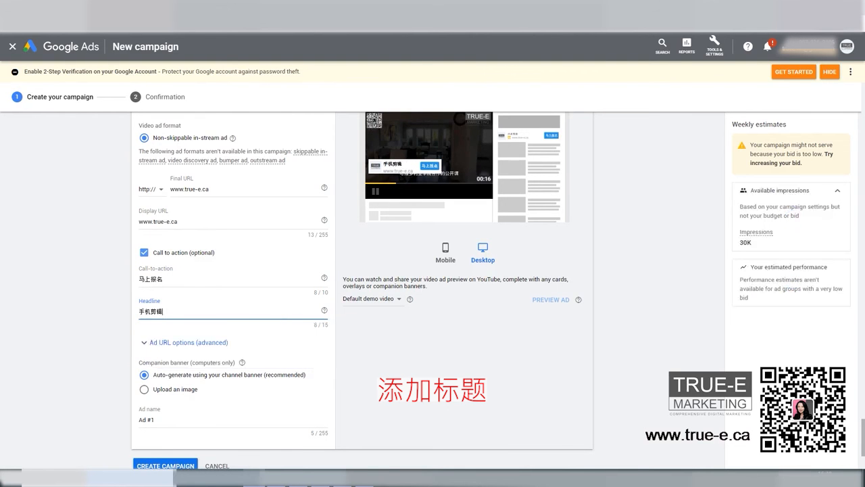
pyautogui.write('ke')
pyautogui.press('space')
pyautogui.write('mianfei')
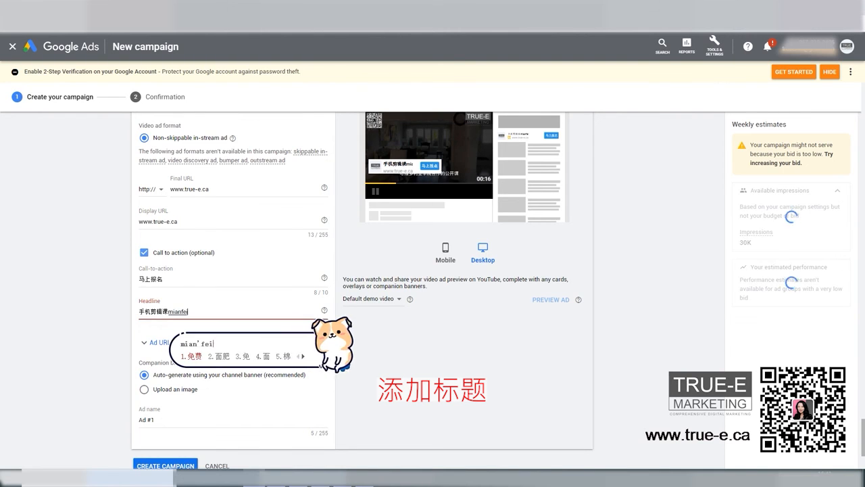
pyautogui.press('Escape')
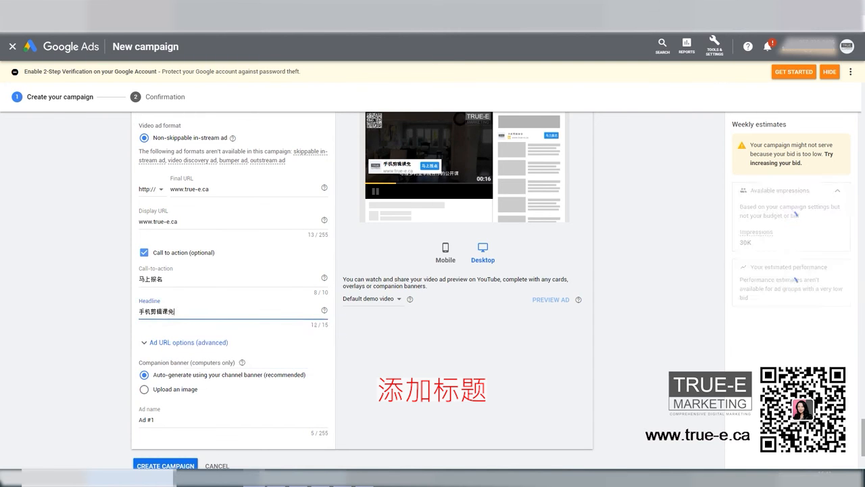
pyautogui.write('mianfei')
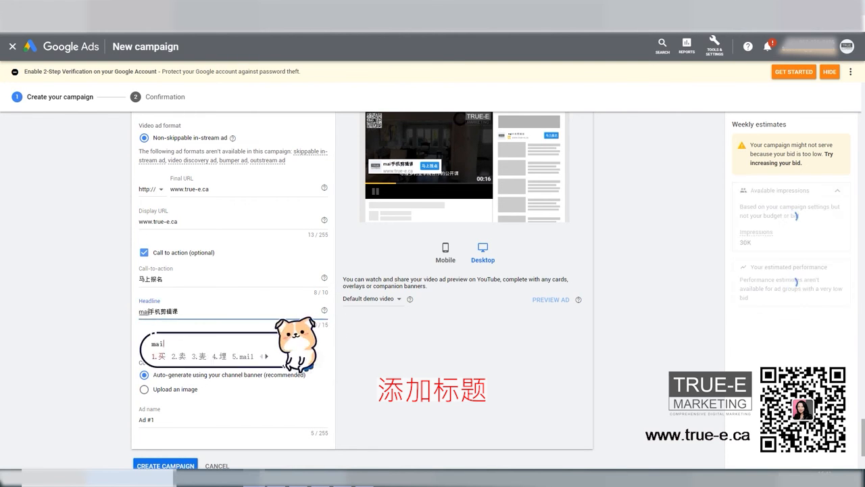
pyautogui.press('space')
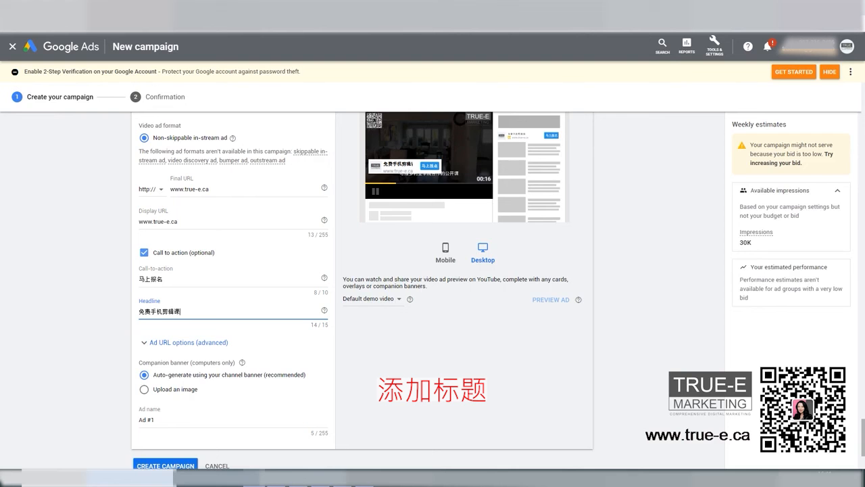
pyautogui.press('Tab')
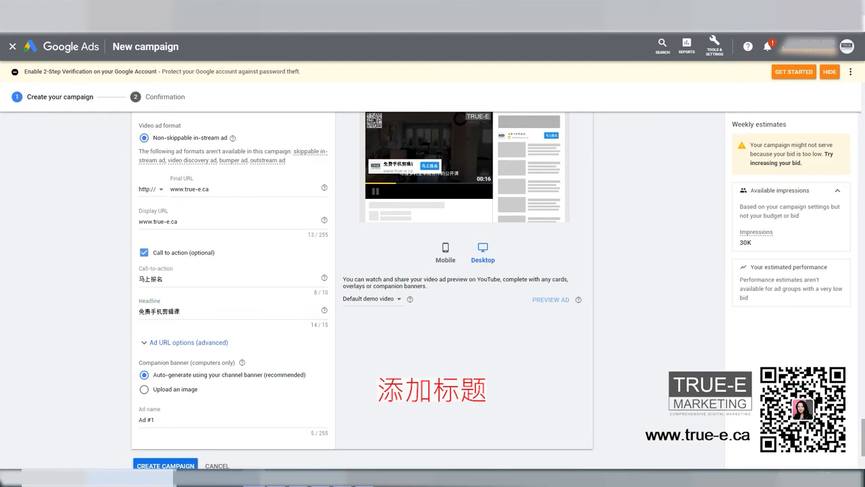
# - Check how the call to action and headline look in the mobile and desktop previews of the video ad
pyautogui.click(445, 252)
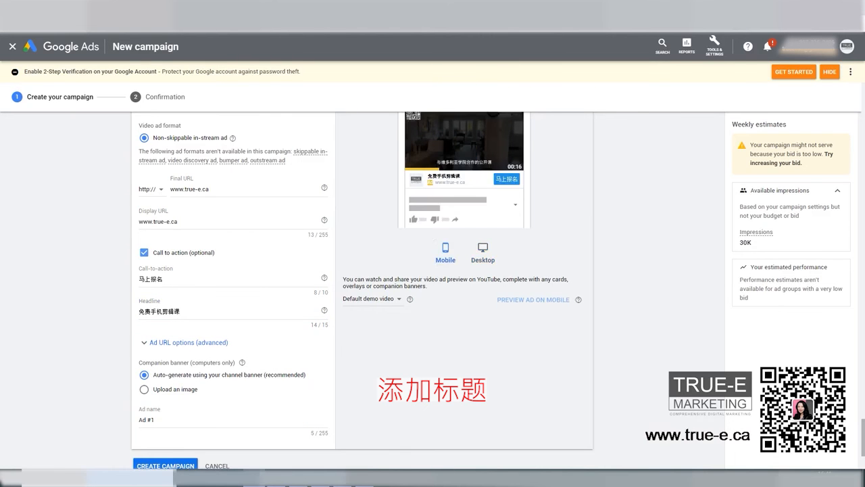
pyautogui.scroll(2, 362, 291)
pyautogui.click(482, 342)
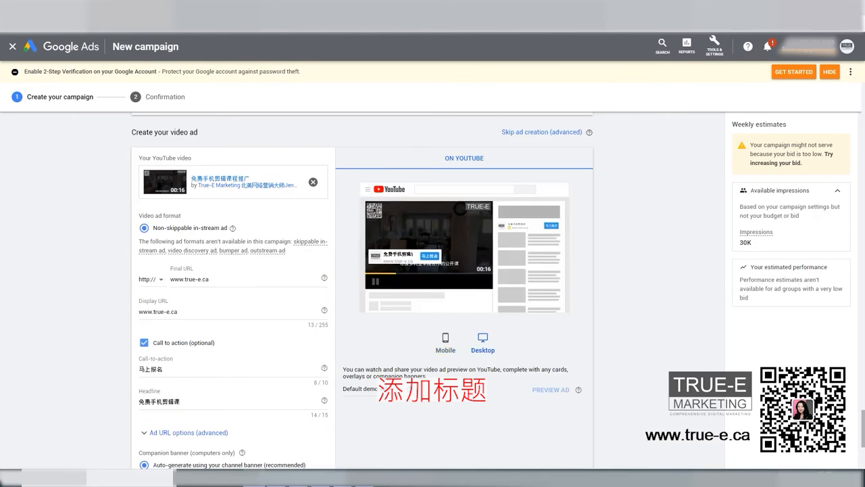
# - Look over the advanced ad URL options for link tracking and collapse them again
pyautogui.scroll(-3, 362, 290)
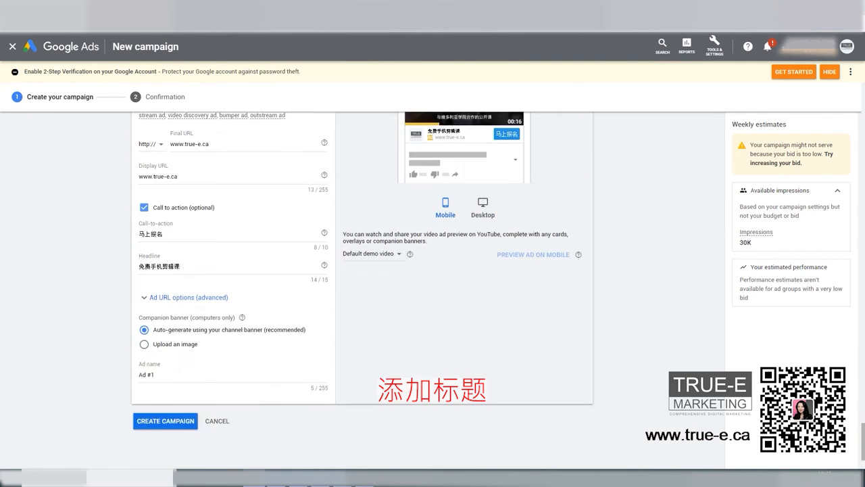
pyautogui.click(188, 253)
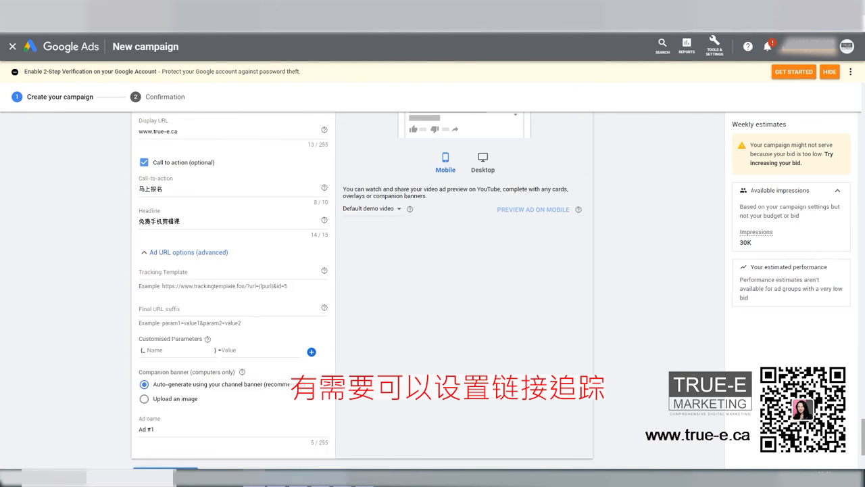
pyautogui.click(187, 252)
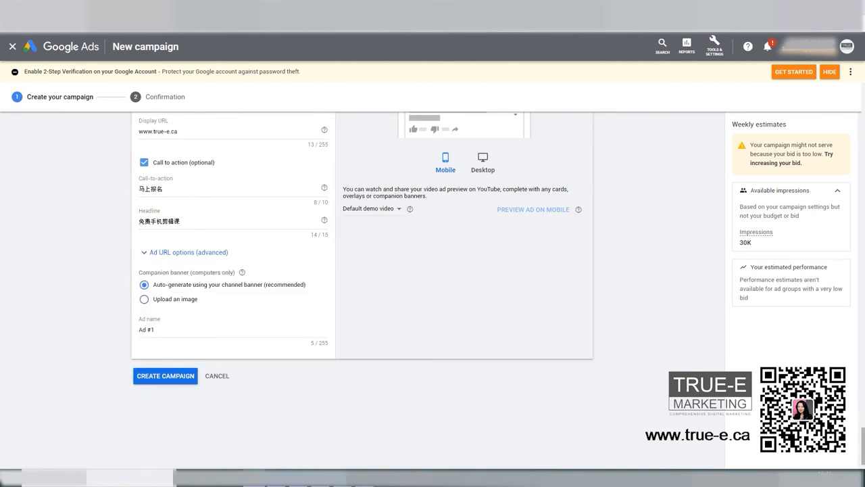
# - Use an uploaded image as the companion banner, choosing the course banner file from the computer
pyautogui.click(144, 298)
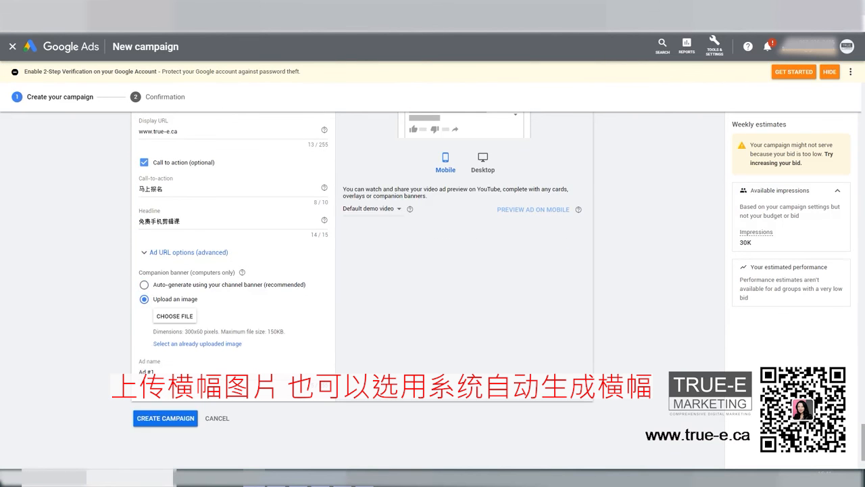
pyautogui.click(175, 361)
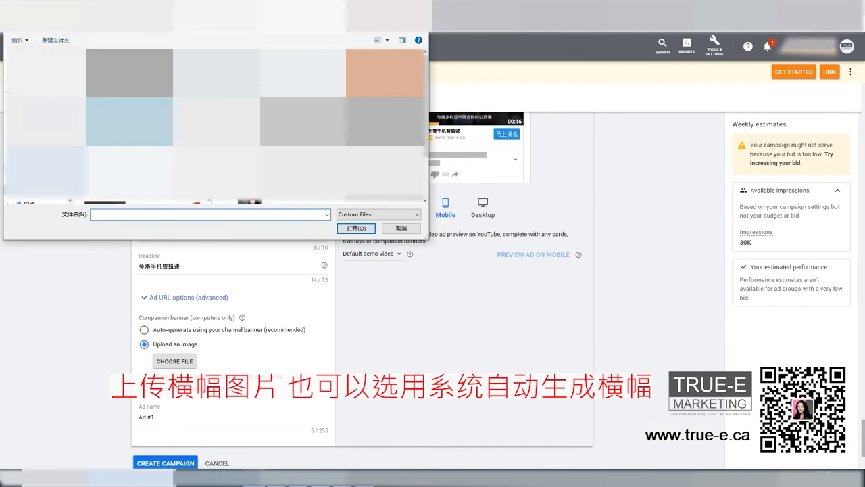
pyautogui.doubleClick(257, 122)
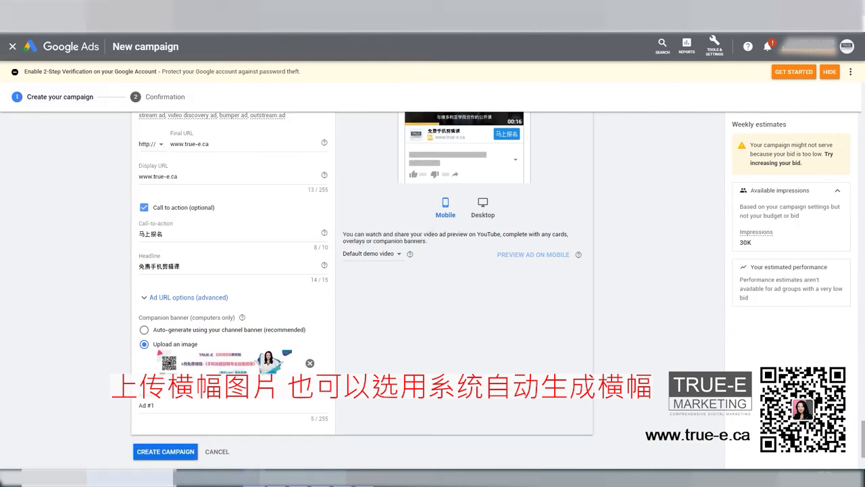
# - Check the uploaded companion banner in the desktop version of the ad preview
pyautogui.scroll(-1, 363, 284)
pyautogui.scroll(2, 432, 284)
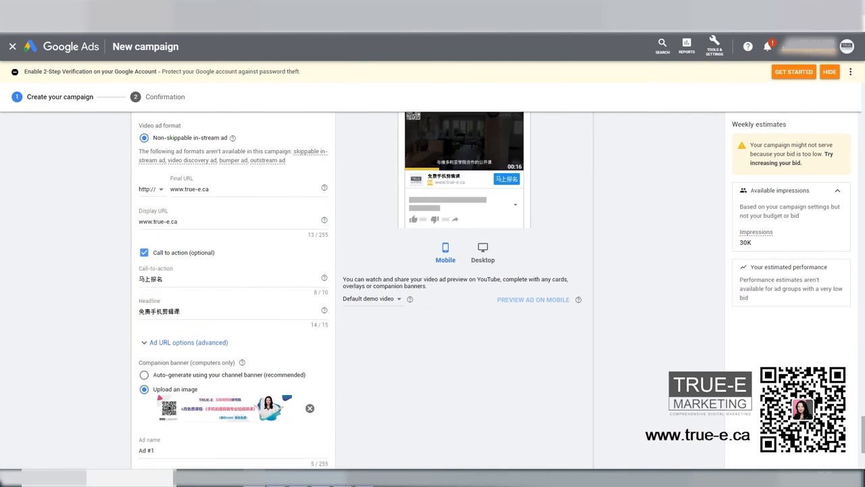
pyautogui.click(486, 252)
pyautogui.scroll(2, 432, 284)
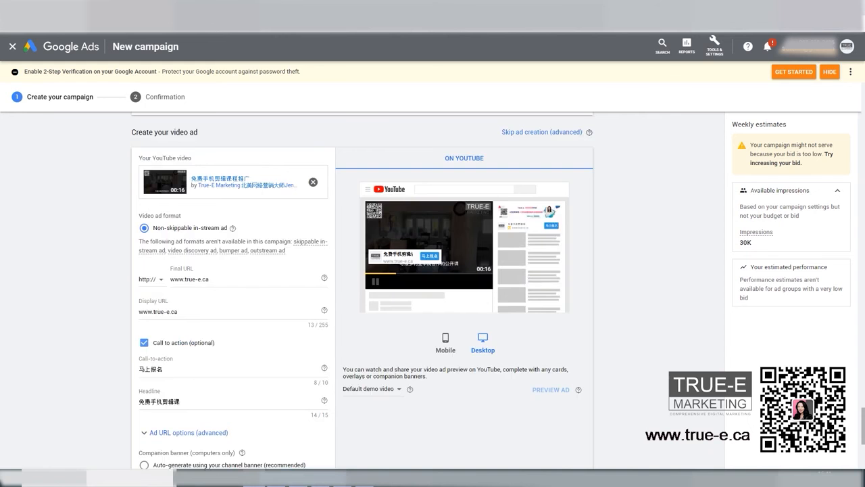
# - Rename the video ad as True-E Demo
pyautogui.scroll(-4, 432, 284)
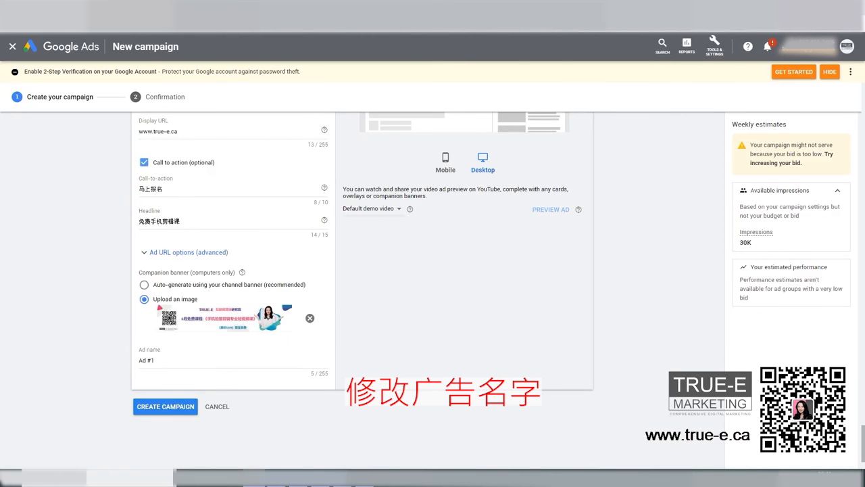
pyautogui.moveTo(157, 360); pyautogui.dragTo(138, 361)
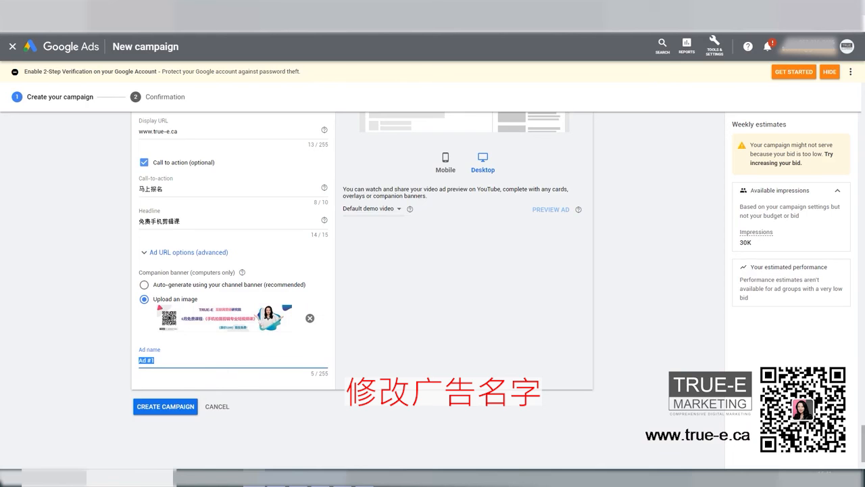
pyautogui.write('True-E Demo')
pyautogui.click(432, 305)
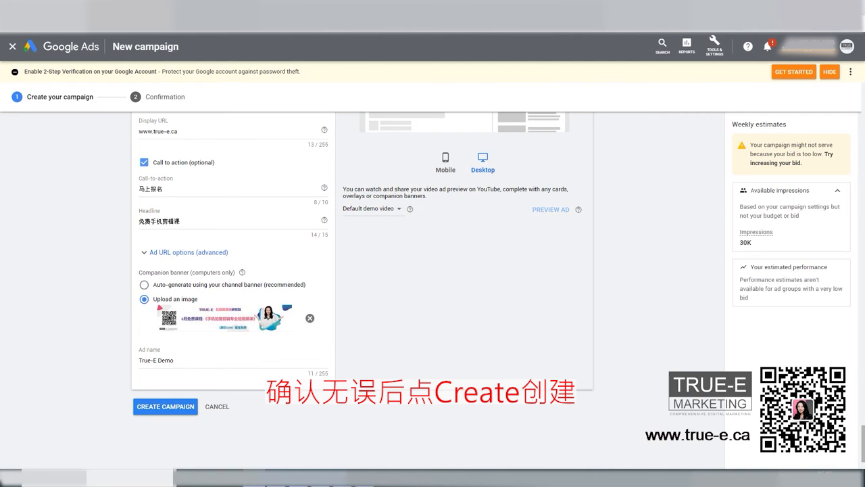
# - Create the campaign and continue from the confirmation page to the new campaign
pyautogui.click(165, 406)
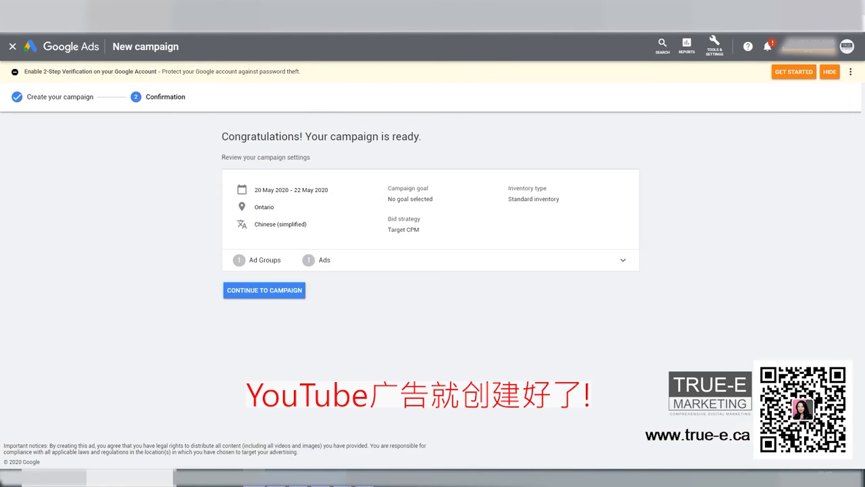
pyautogui.click(264, 290)
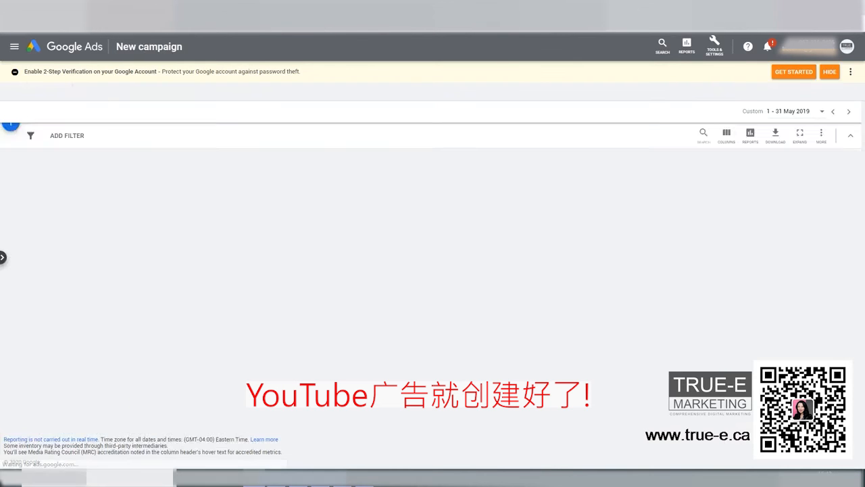